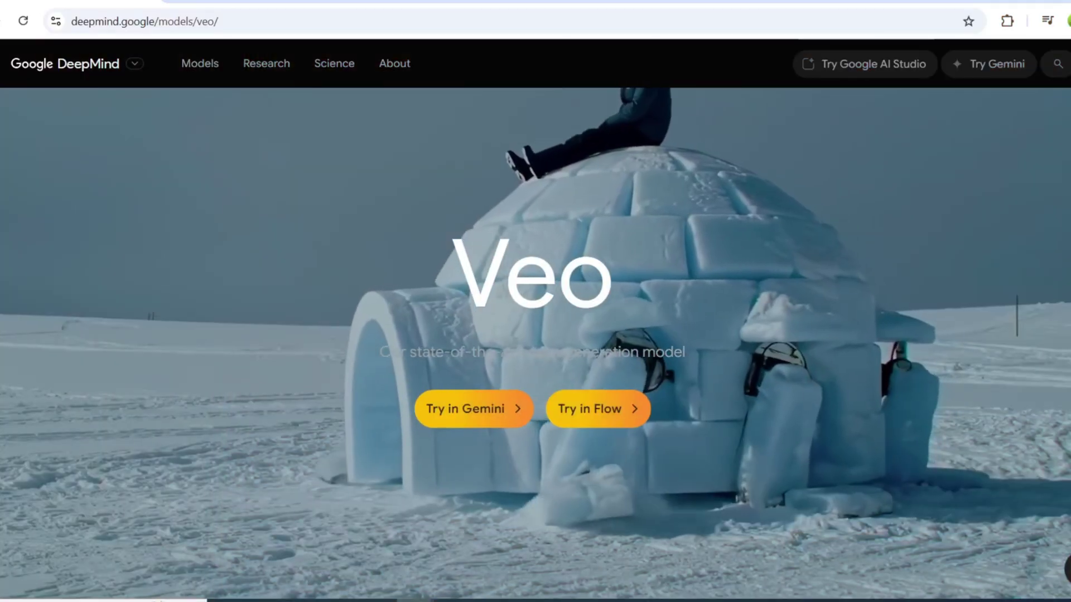
scroll(536, 318, down, 8)
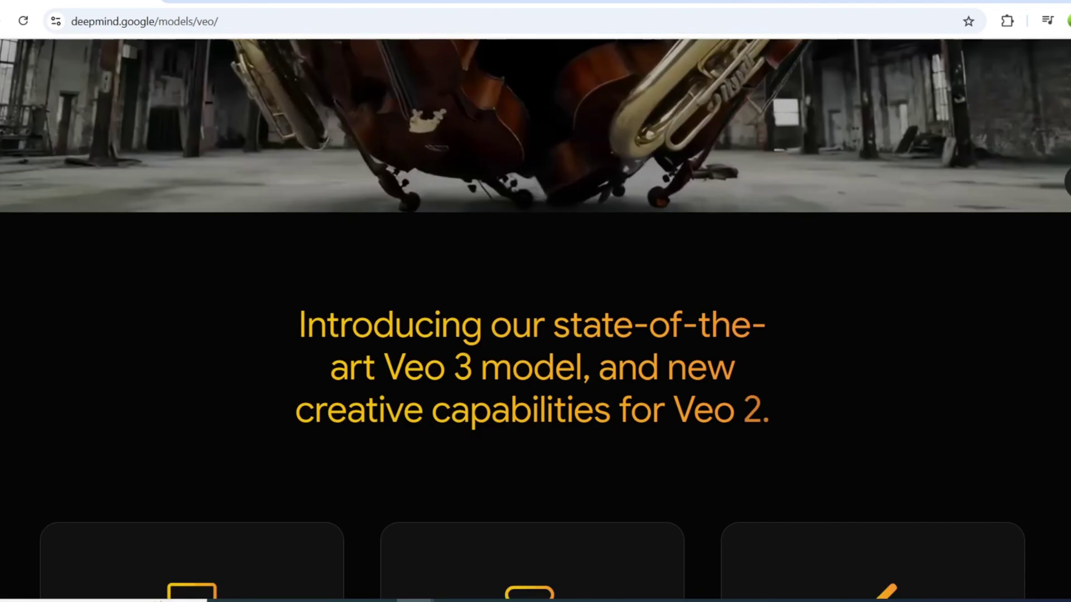
scroll(535, 318, up, 8)
scroll(535, 318, down, 9)
scroll(535, 318, down, 10)
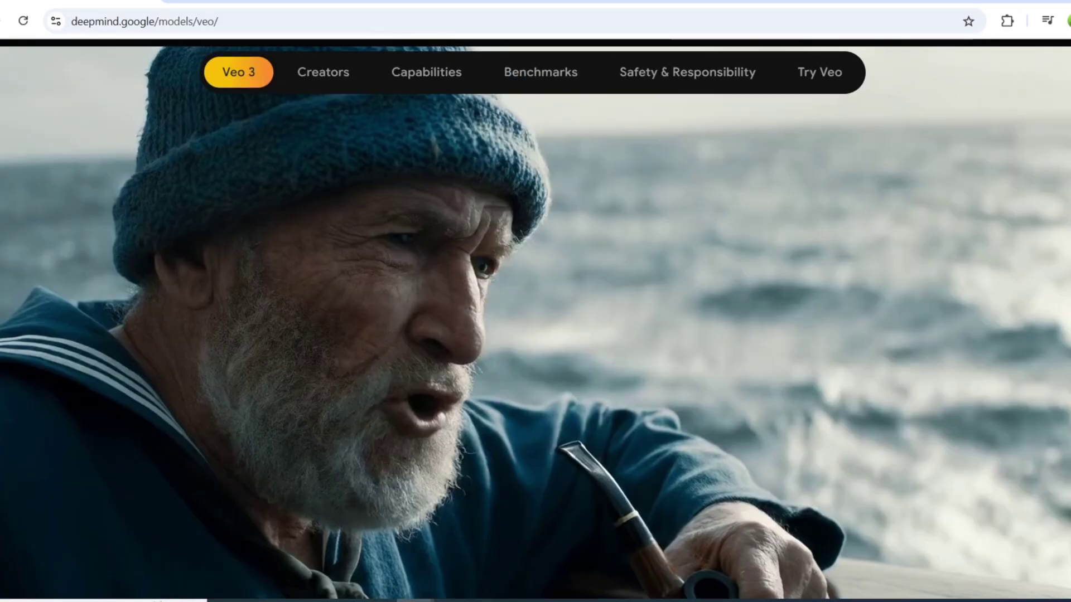
scroll(535, 318, down, 15)
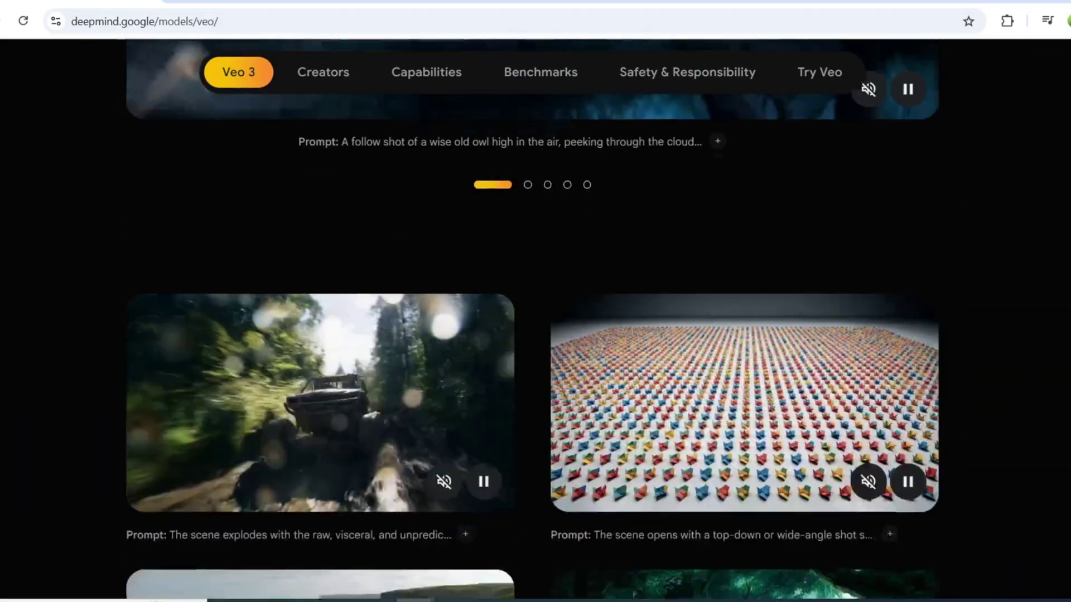
scroll(536, 318, down, 10)
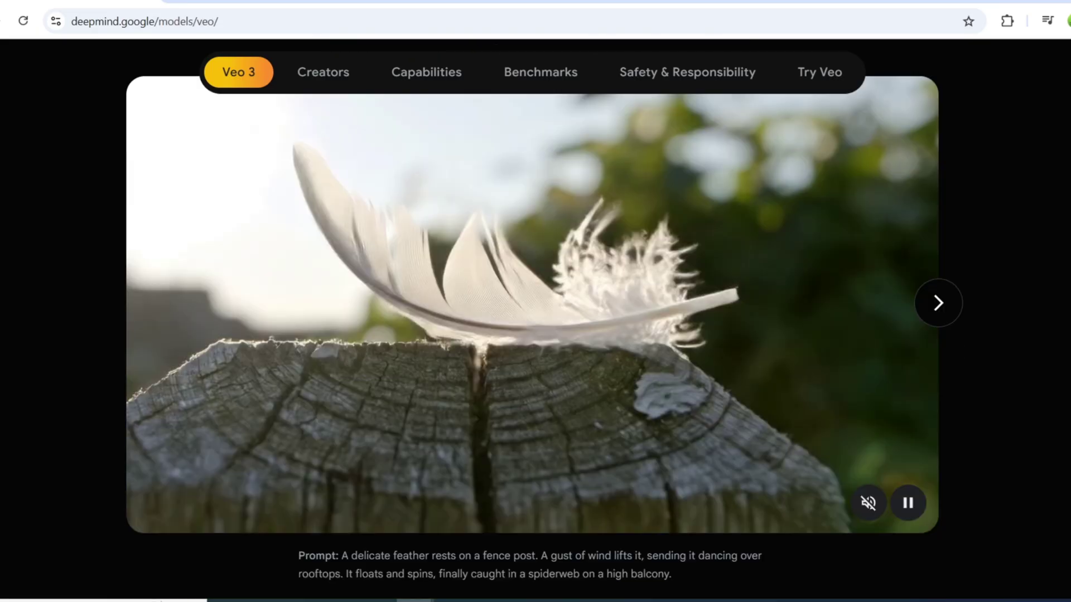
scroll(535, 302, down, 20)
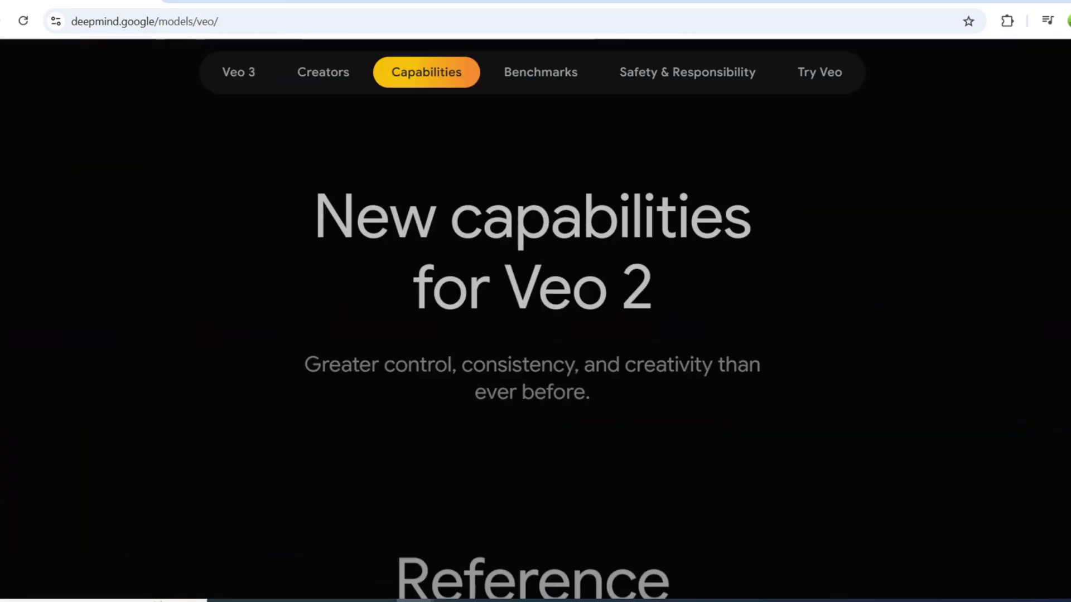
scroll(536, 301, down, 5)
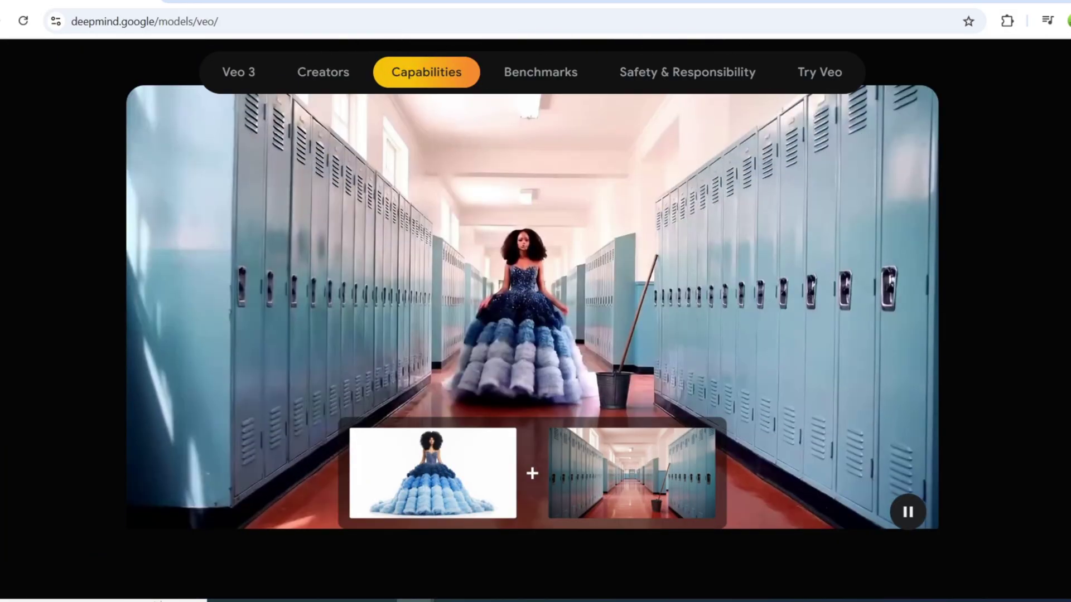
scroll(535, 301, down, 15)
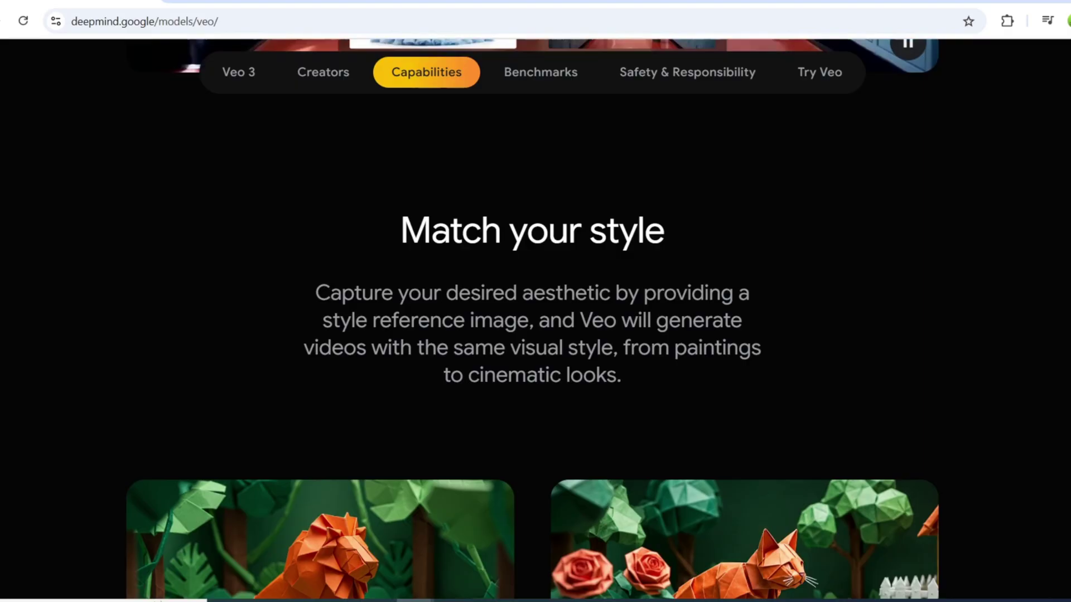
scroll(535, 302, down, 15)
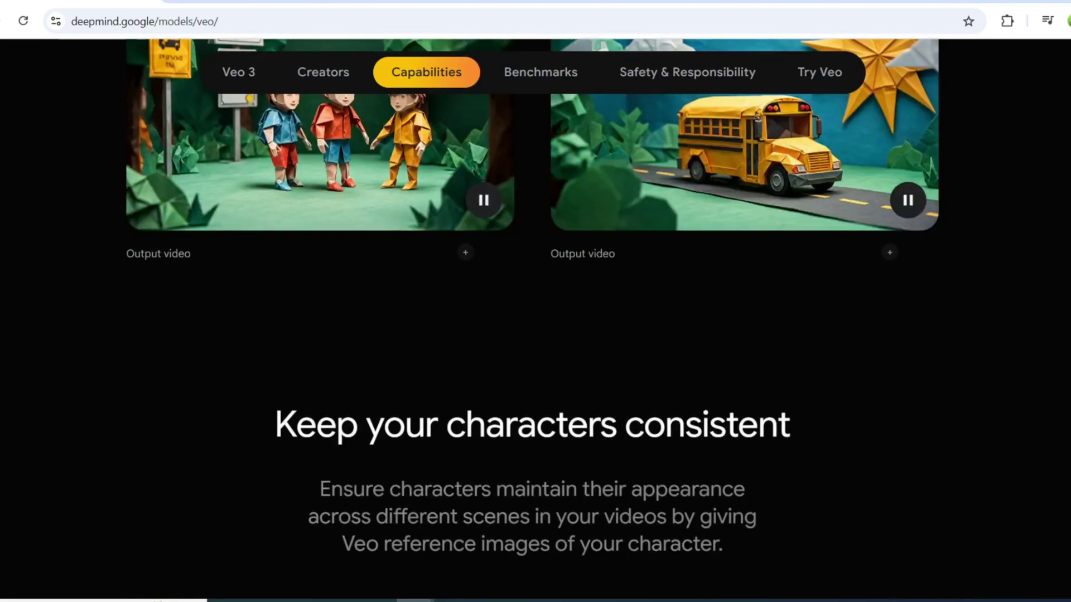
scroll(480, 250, up, 20)
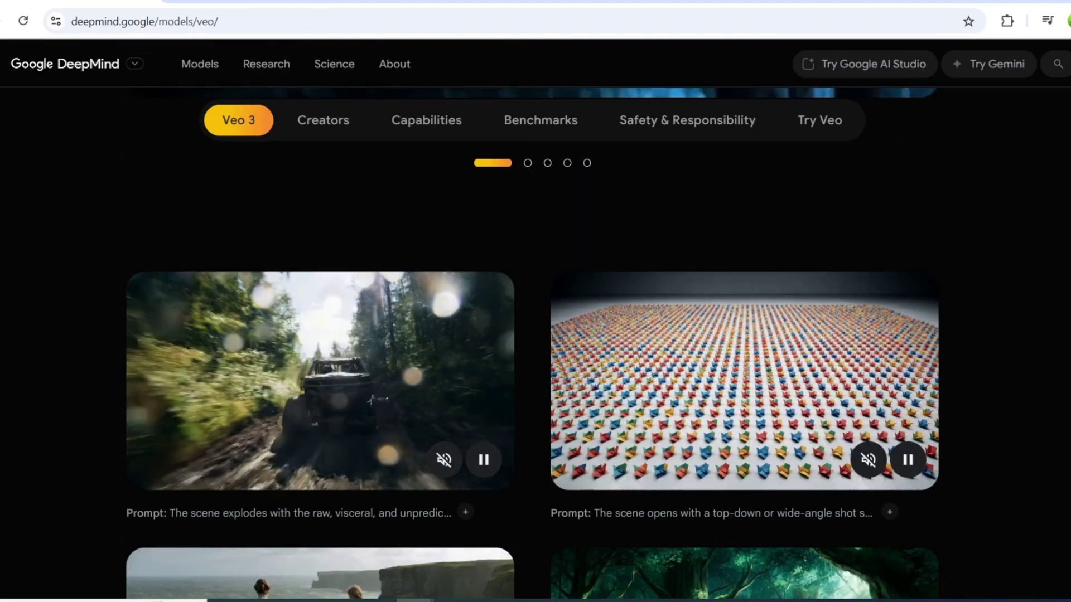
scroll(535, 301, up, 10)
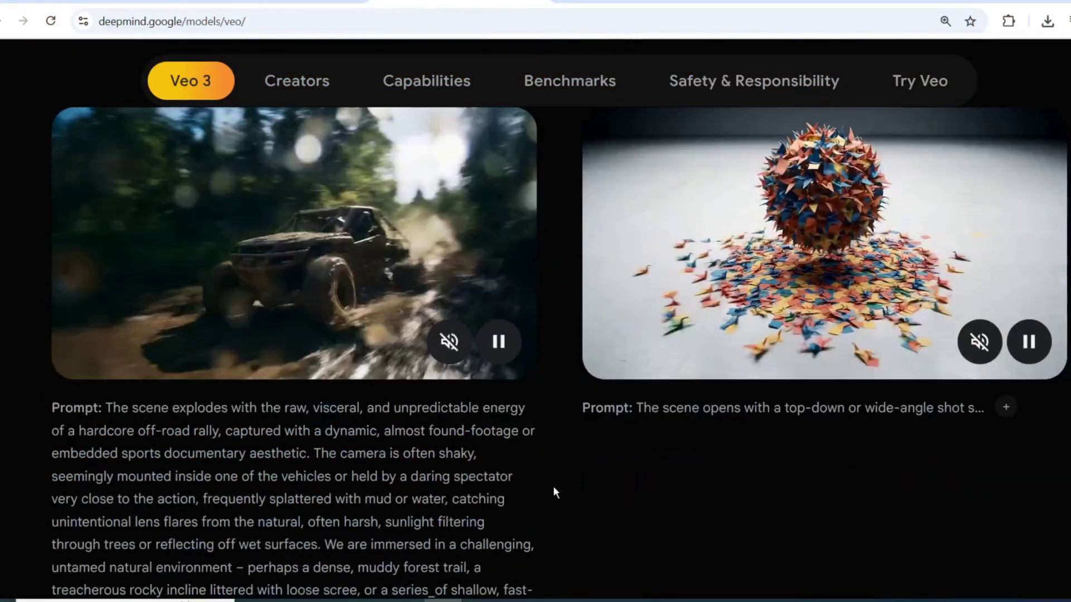
scroll(554, 482, up, 1)
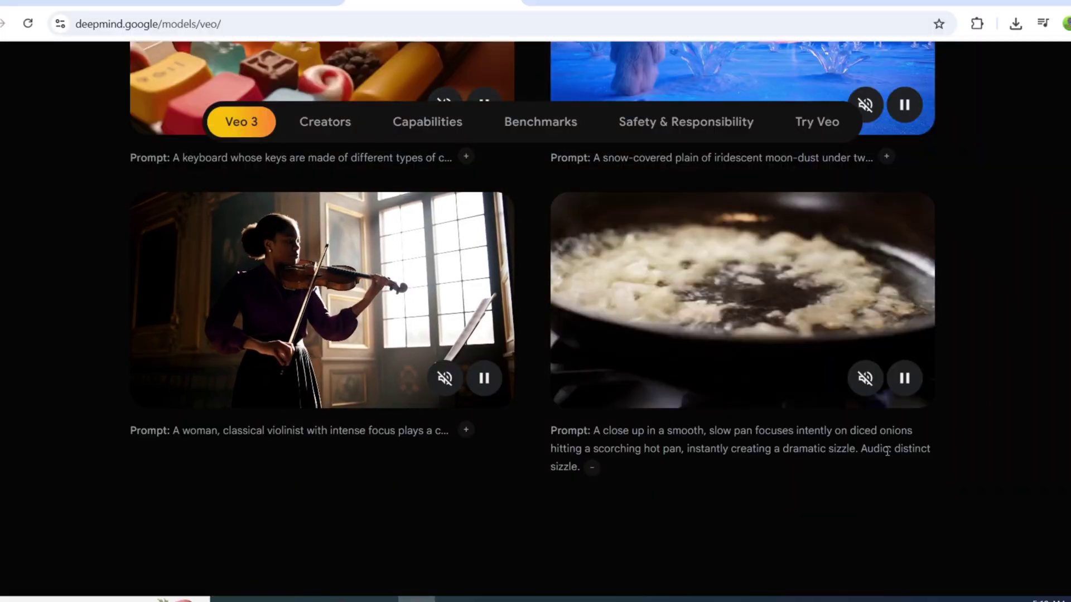
scroll(959, 407, up, 5)
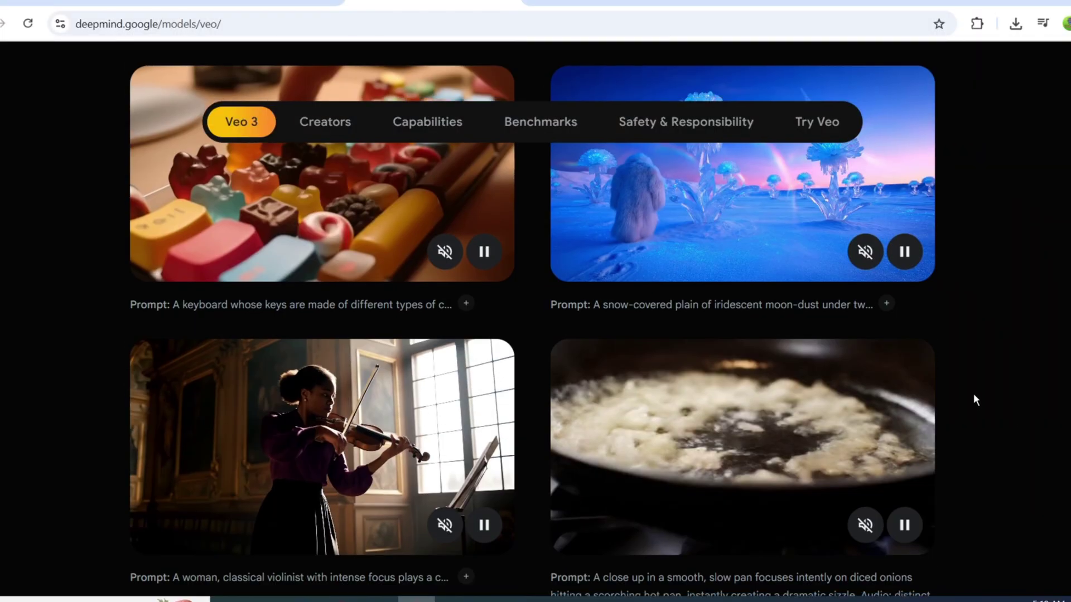
scroll(975, 400, up, 4)
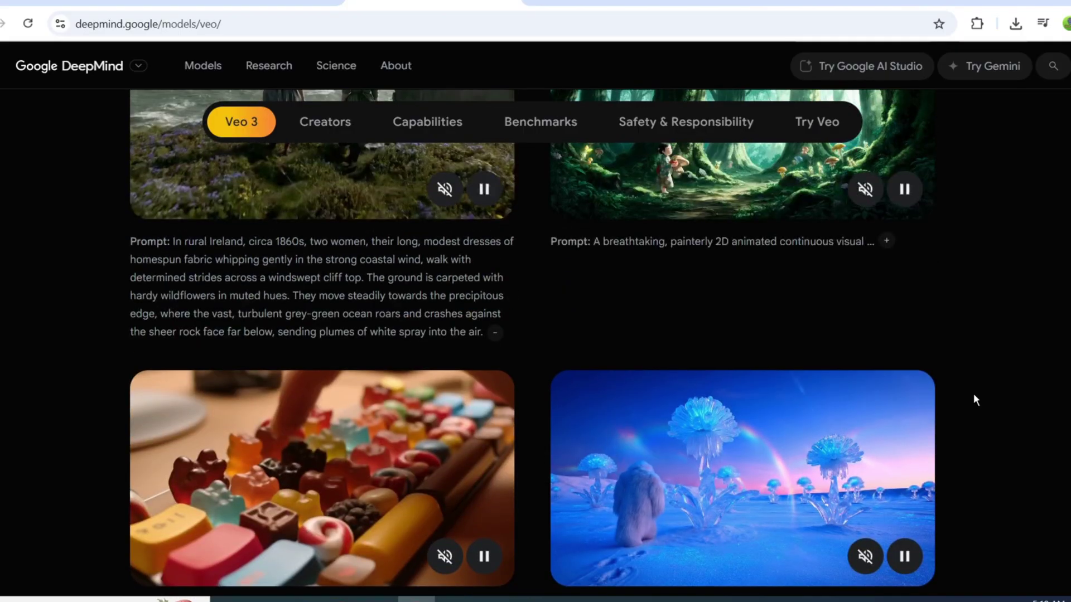
scroll(974, 396, down, 8)
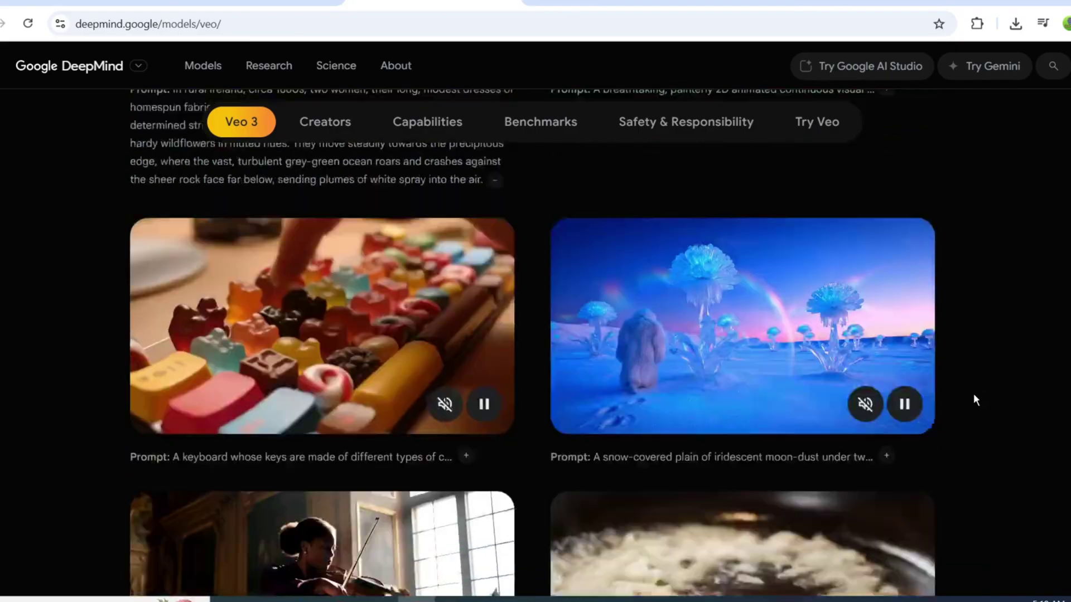
scroll(973, 396, up, 6)
scroll(975, 400, up, 8)
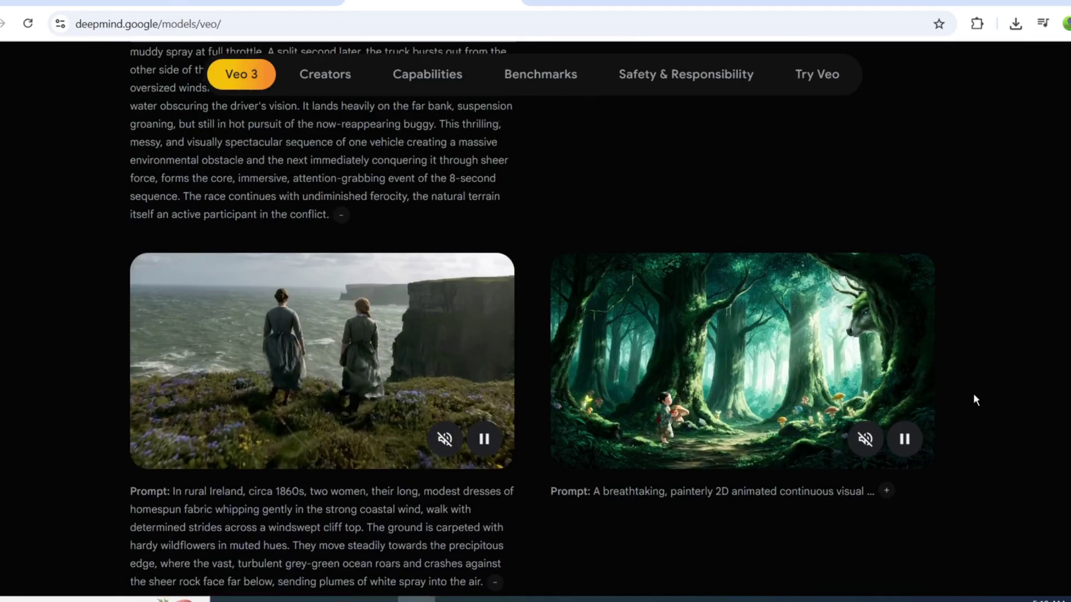
scroll(974, 400, down, 3)
scroll(974, 400, down, 18)
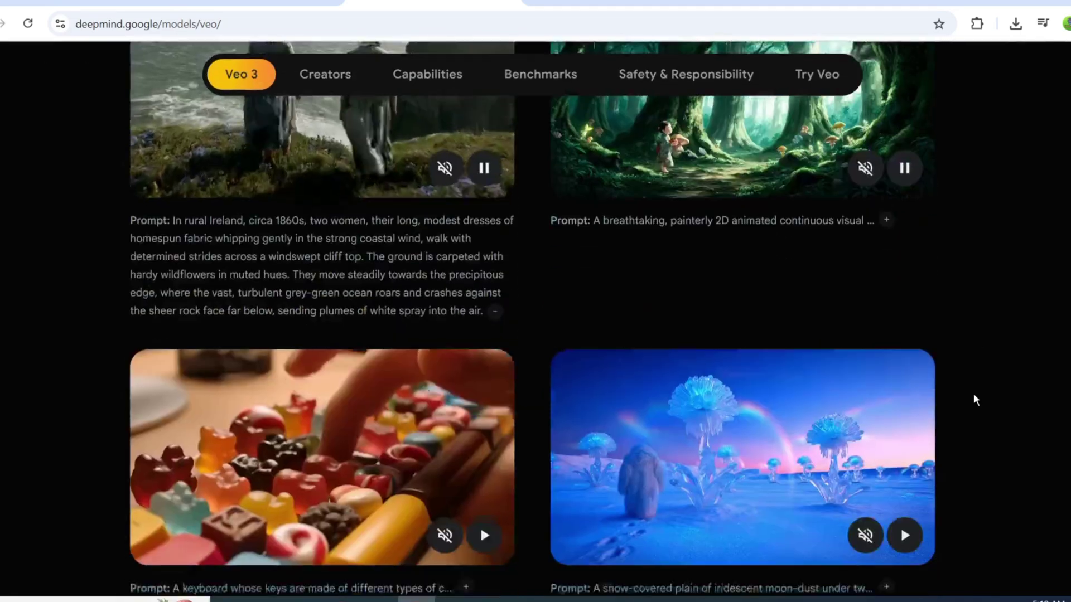
scroll(975, 400, down, 8)
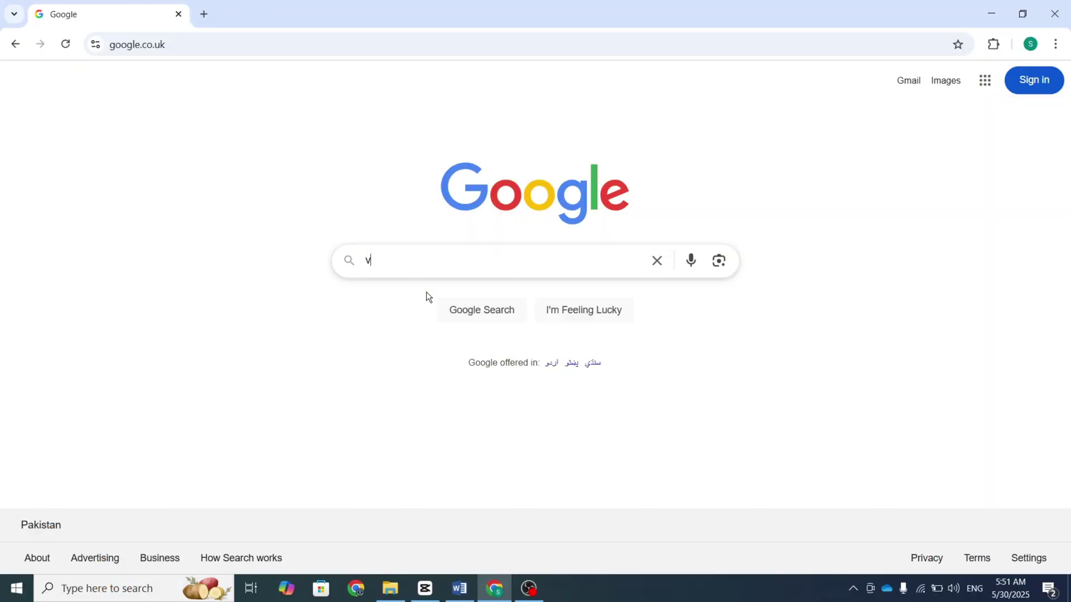
- Search Google for 'veo3' to reach the Flow about page
text(eo3)
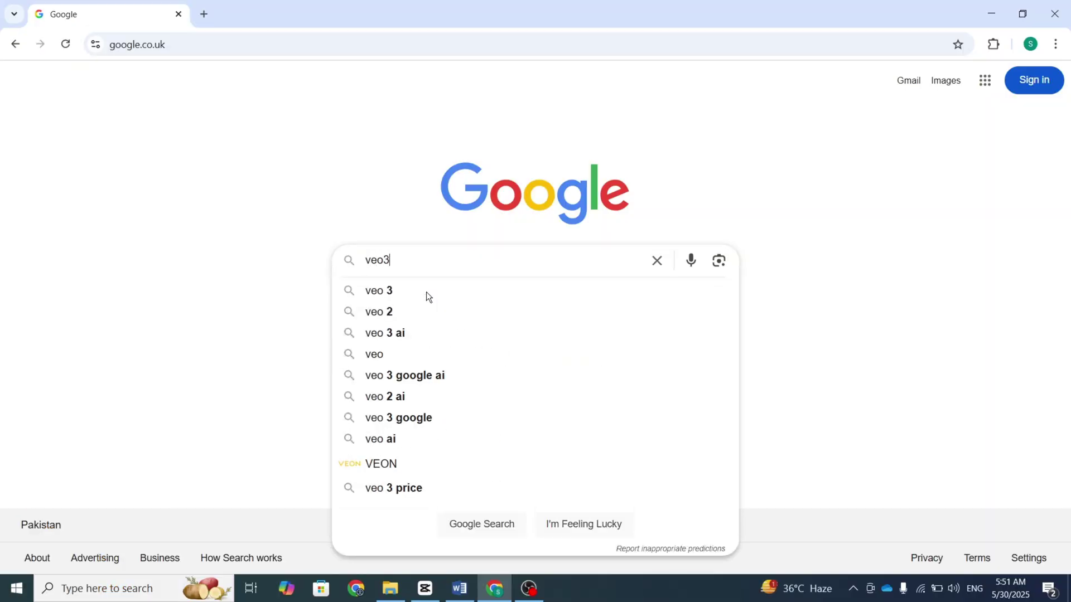
key(Return)
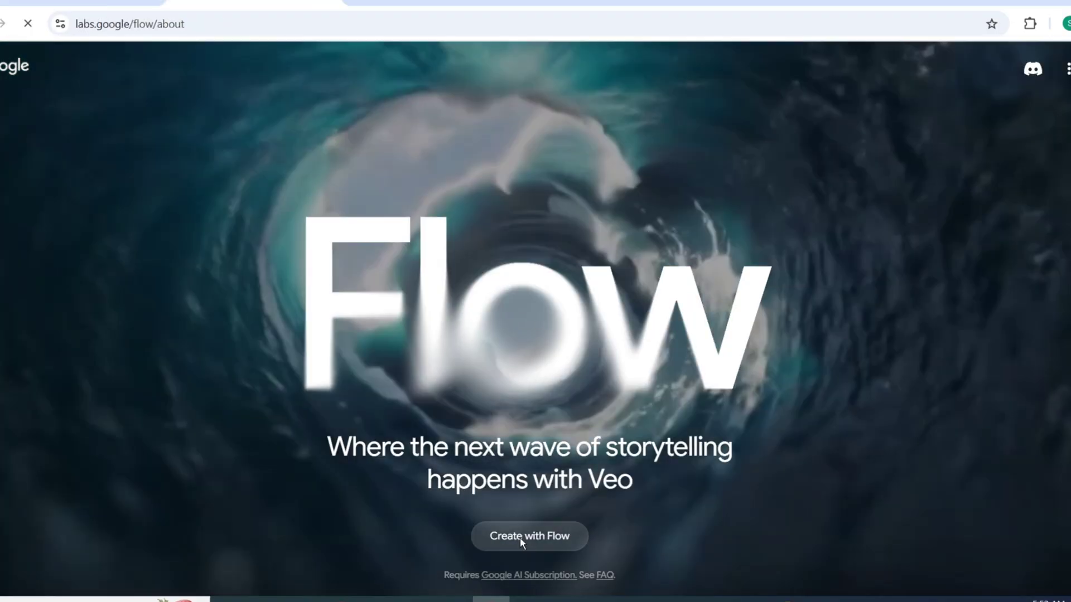
- Sign in to Flow with Google, opting in to marketing emails and research invitations
click(522, 540)
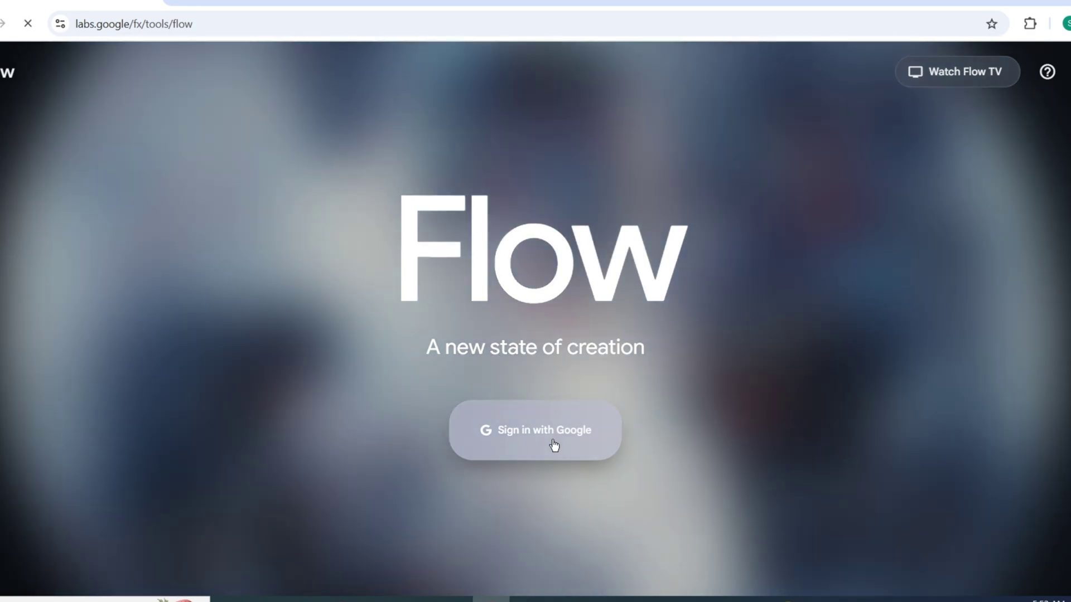
click(553, 444)
click(397, 358)
click(396, 390)
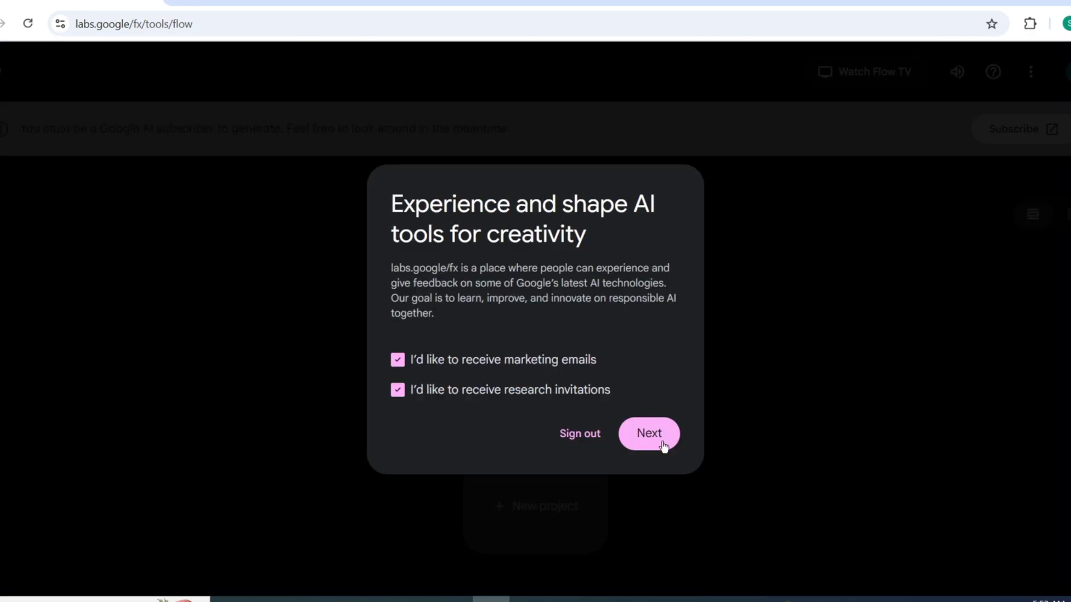
click(662, 440)
- Close the Google account panel and bring up the Google AI Pro subscription offer
scroll(663, 355, down, 5)
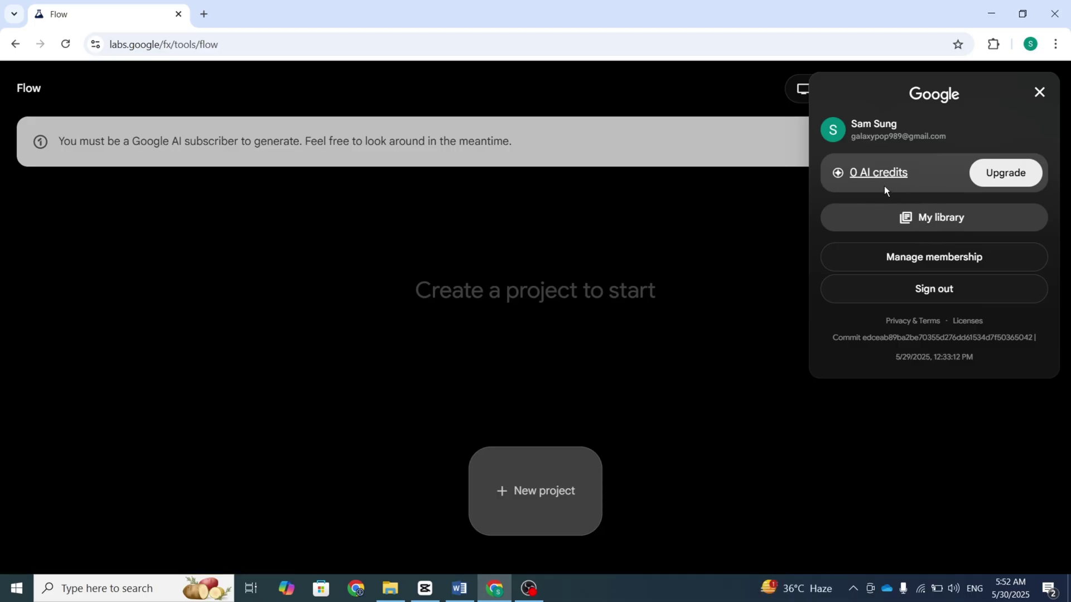
click(1041, 93)
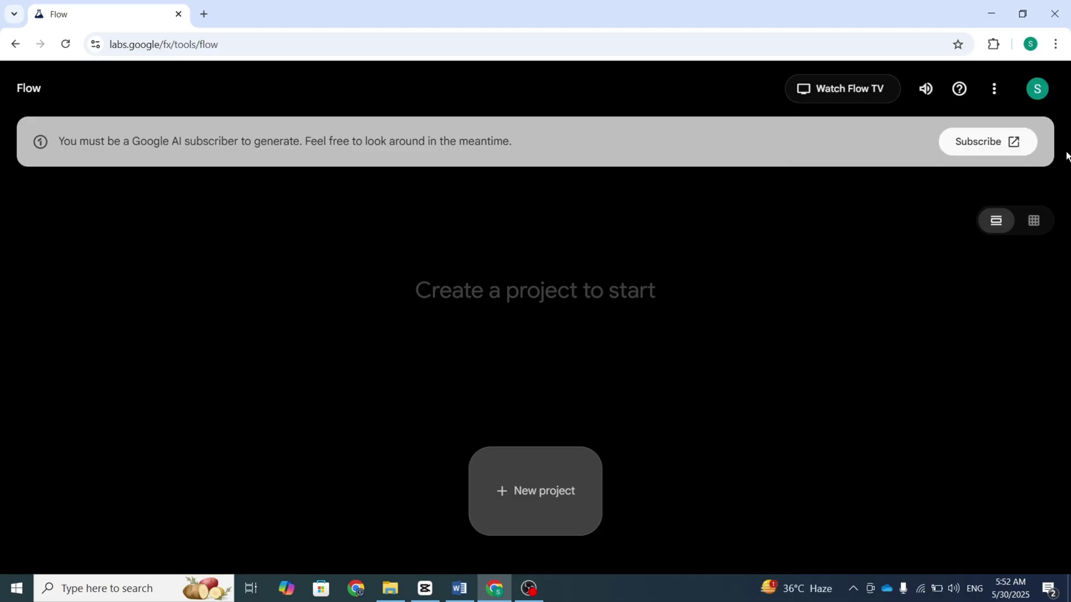
click(977, 144)
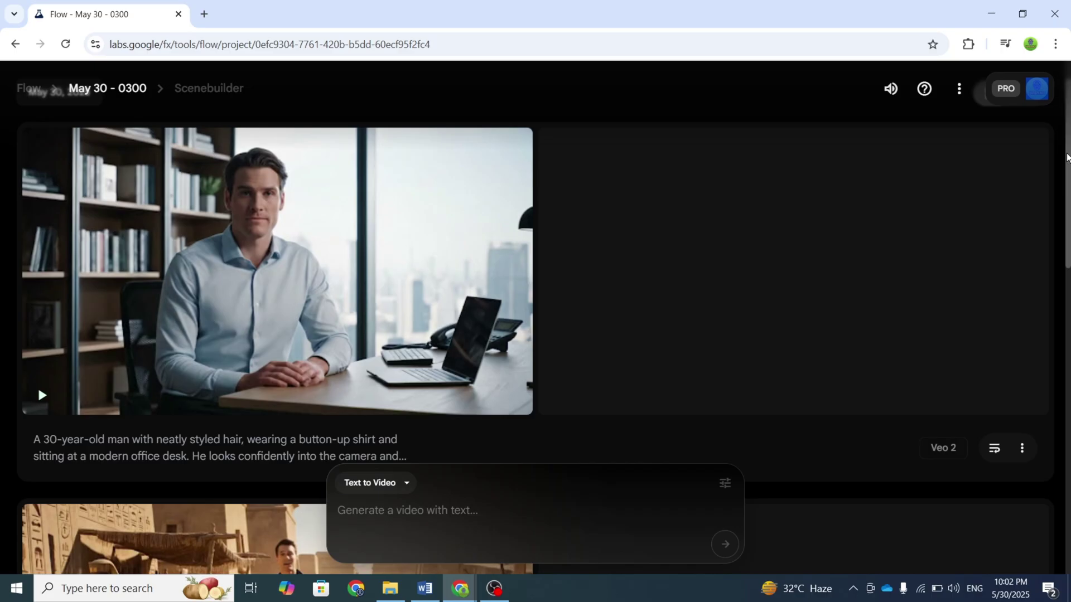
- Generate a clip from the pasted Viking longship prompt, then paste the prompt in again
scroll(535, 318, down, 7)
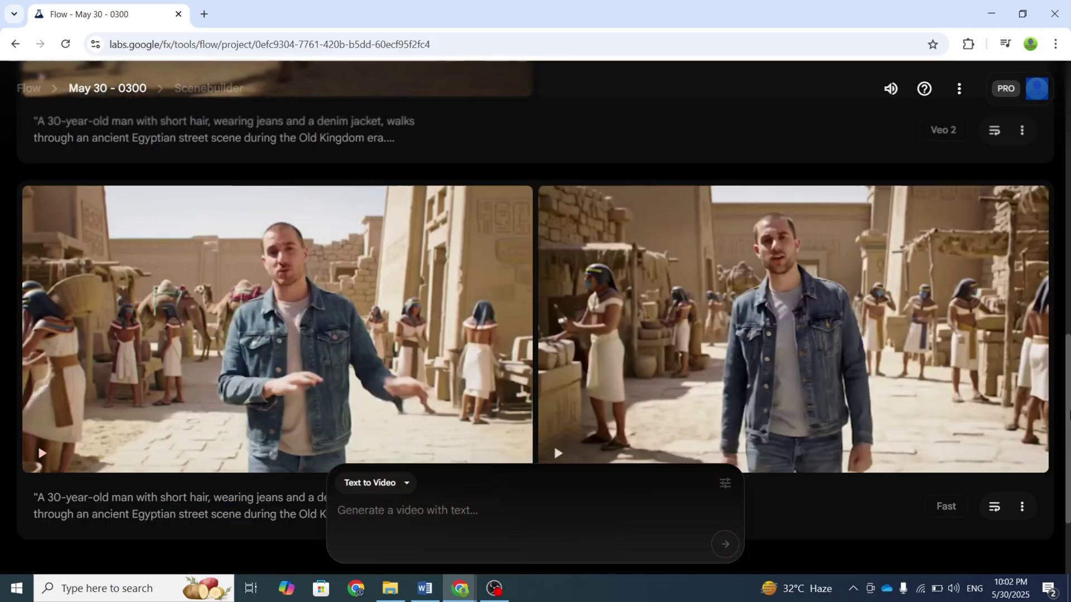
scroll(345, 414, up, 10)
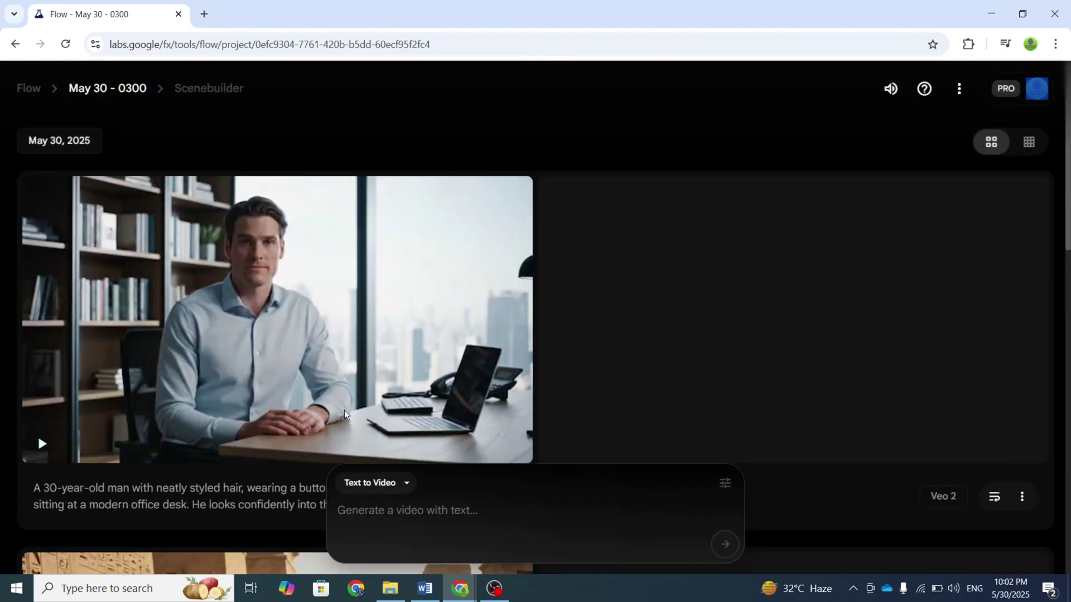
text(A Viking longship sailing through icy waters while two brothers hide behind snow-covered rocks on the shore)
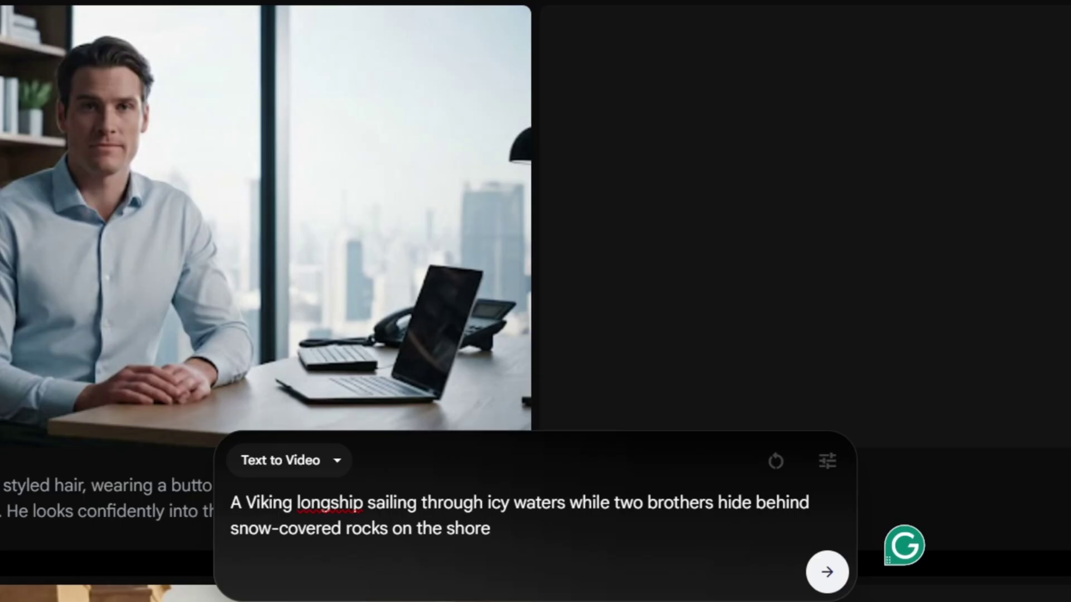
click(830, 574)
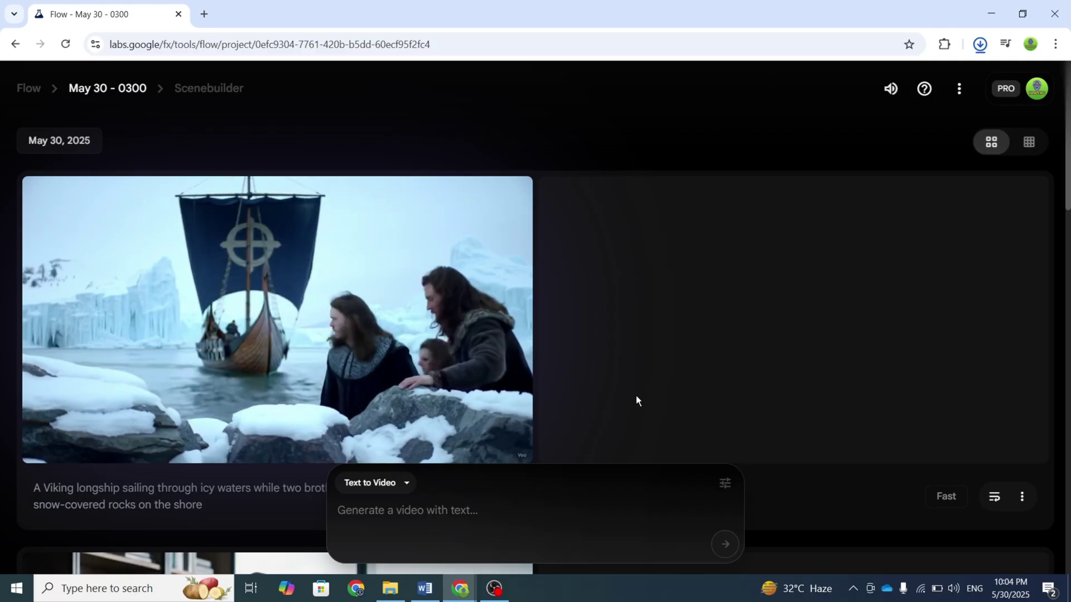
click(523, 512)
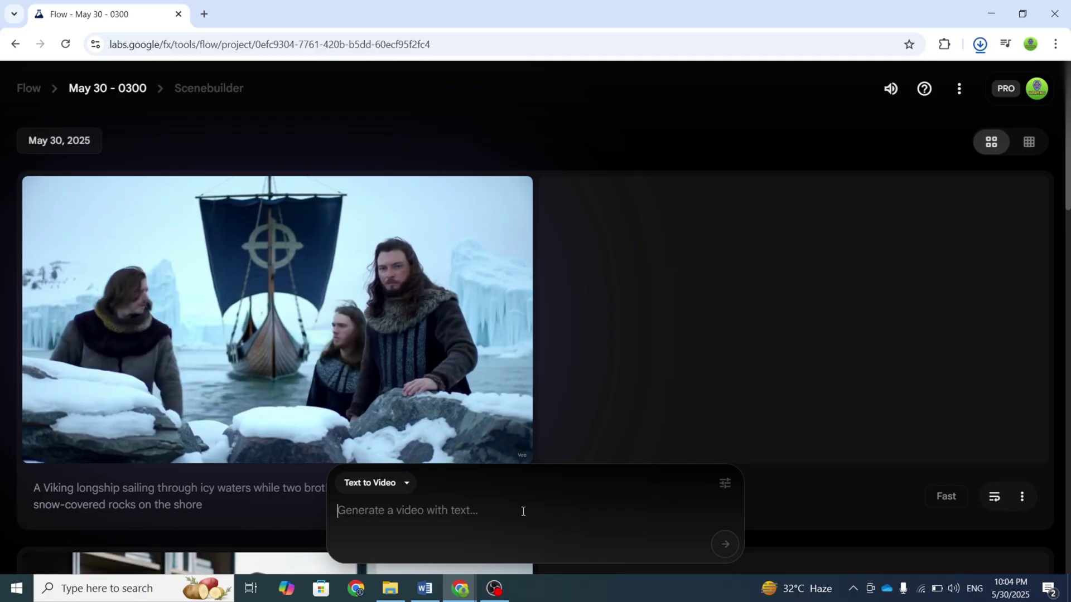
text(A Viking longship sailing through icy waters while two brothers hide behind snow-covered rocks on the shore)
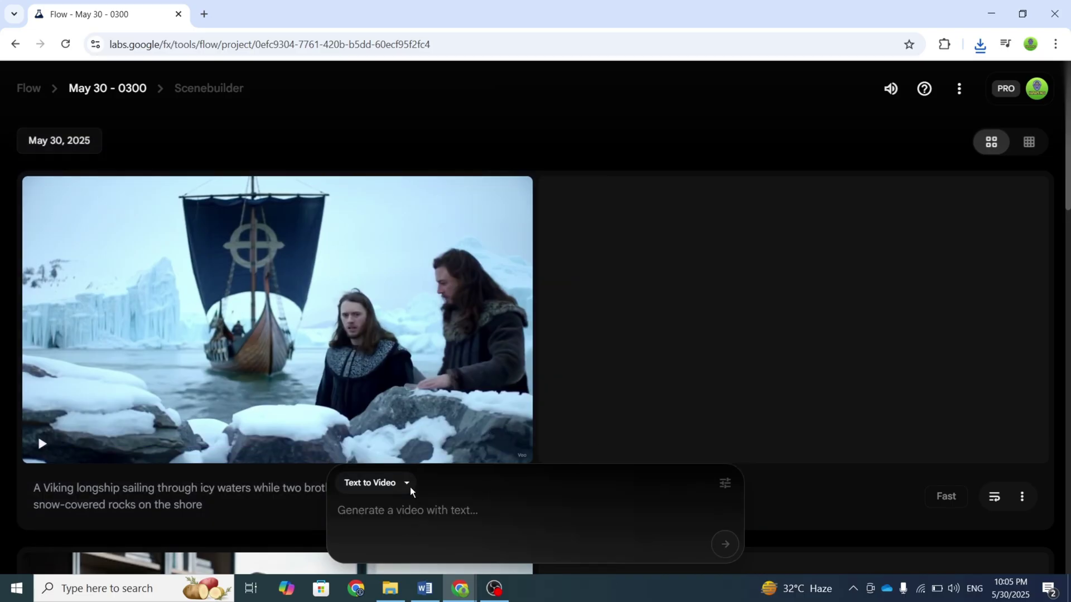
- Keep Text to Video with 1 output per prompt and select the Highest Quality (Experimental Audio) model
click(408, 484)
click(382, 386)
click(724, 483)
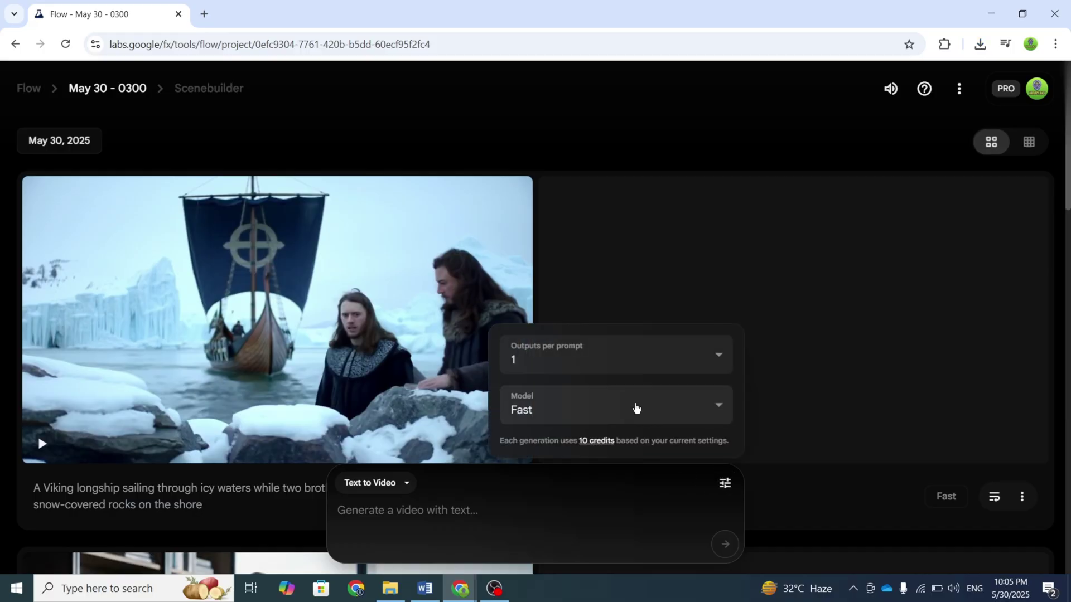
click(689, 366)
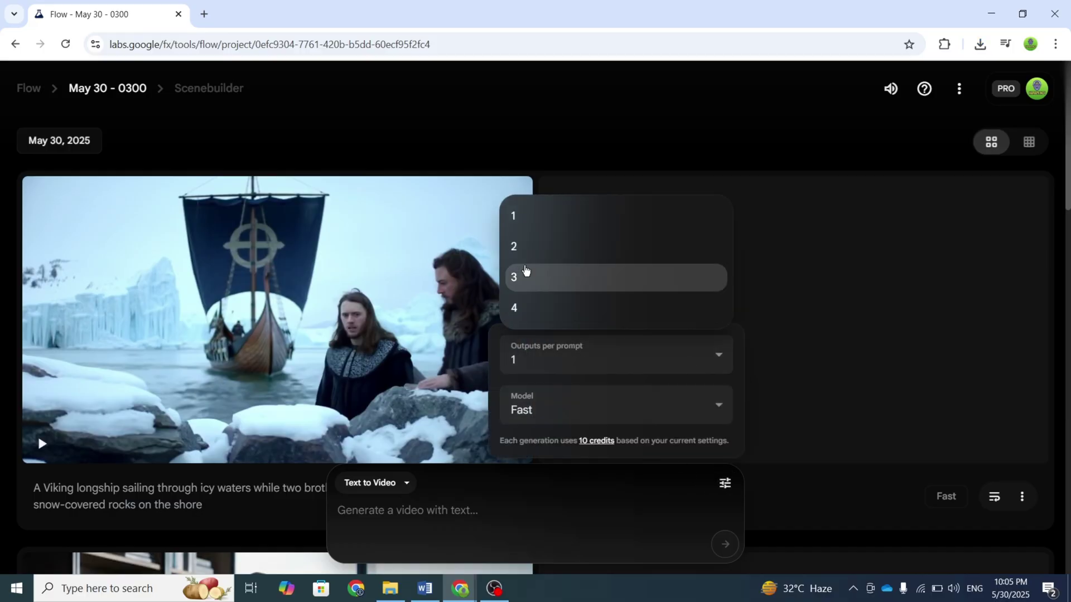
click(534, 219)
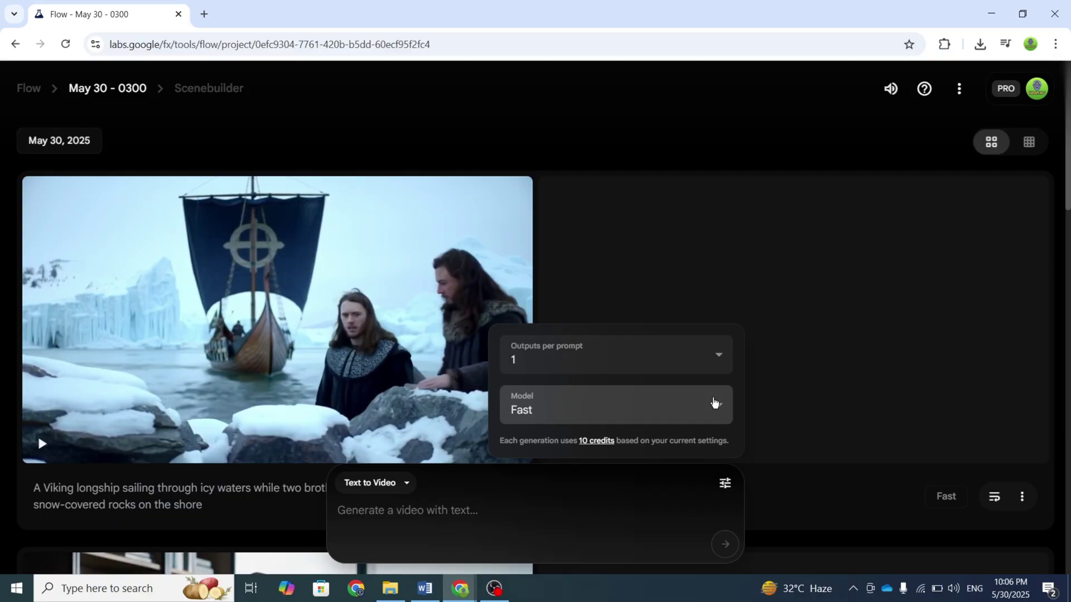
click(714, 403)
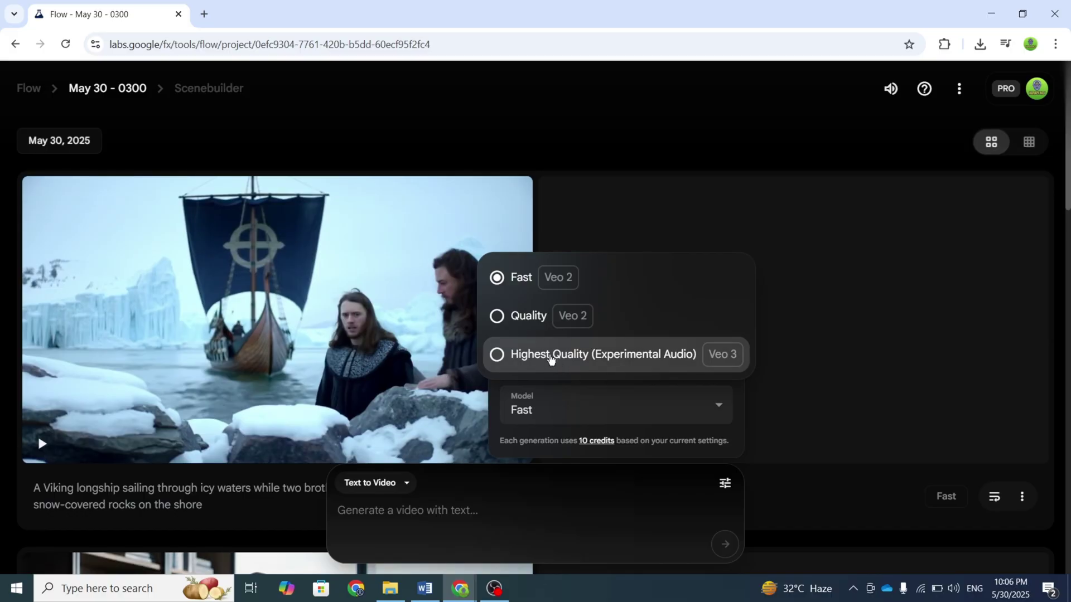
click(551, 358)
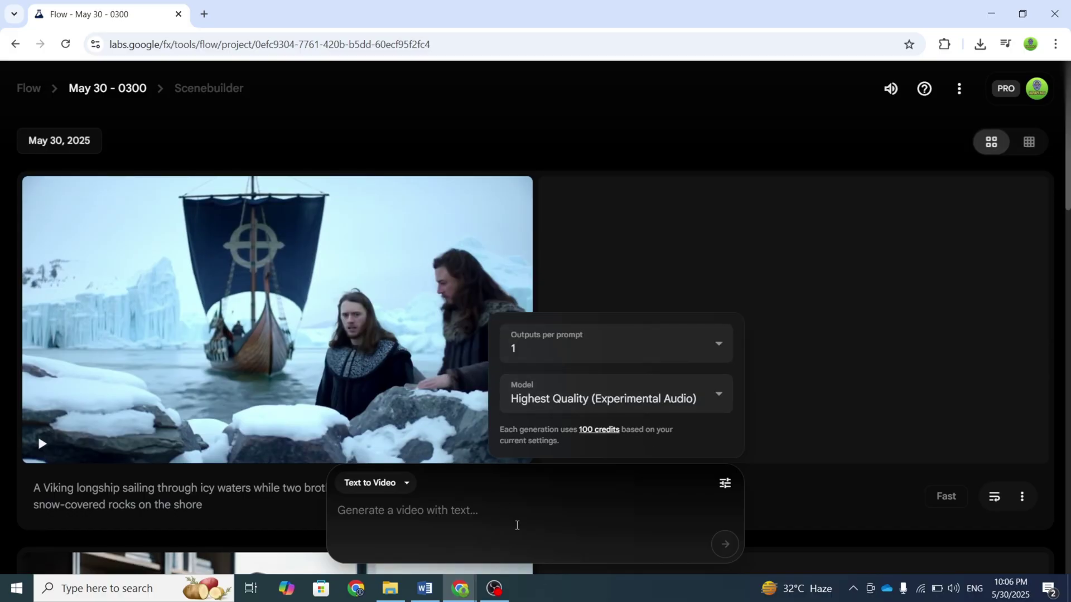
click(419, 512)
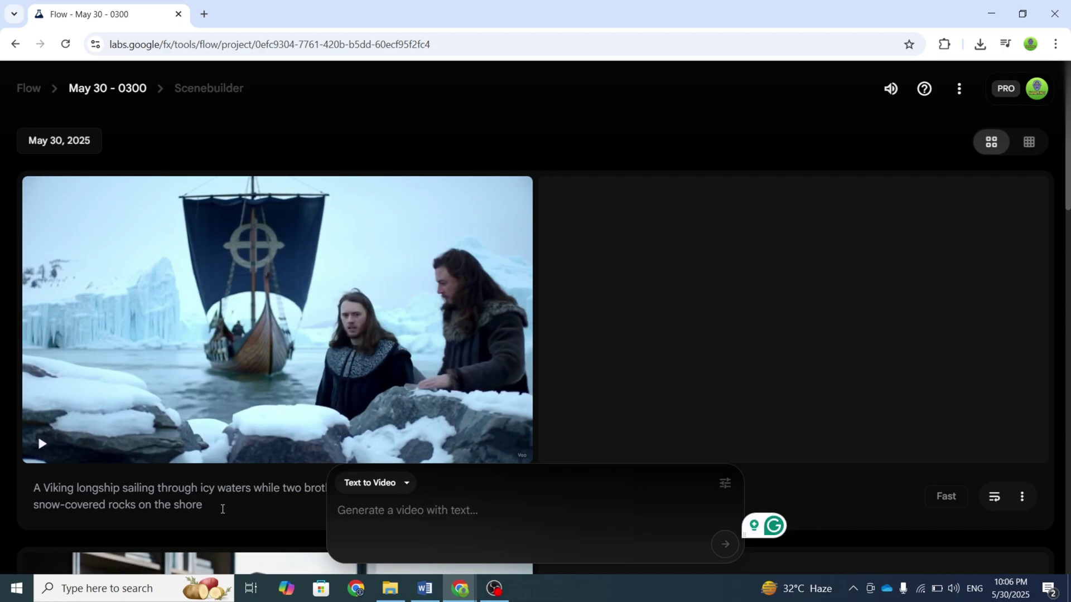
- Paste the Viking prompt, then add the brother's warning line and 'Audio : winds and waves sound.'
text(A Viking longship sailing through icy waters while two brothers hide behind snow-covered rocks on the shore)
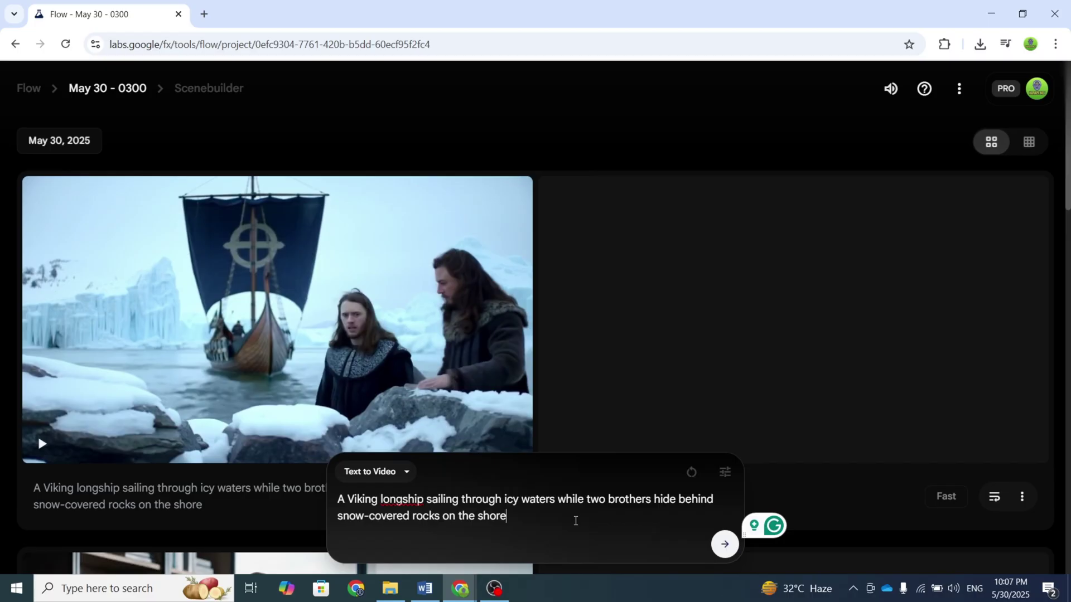
text(one brother sa)
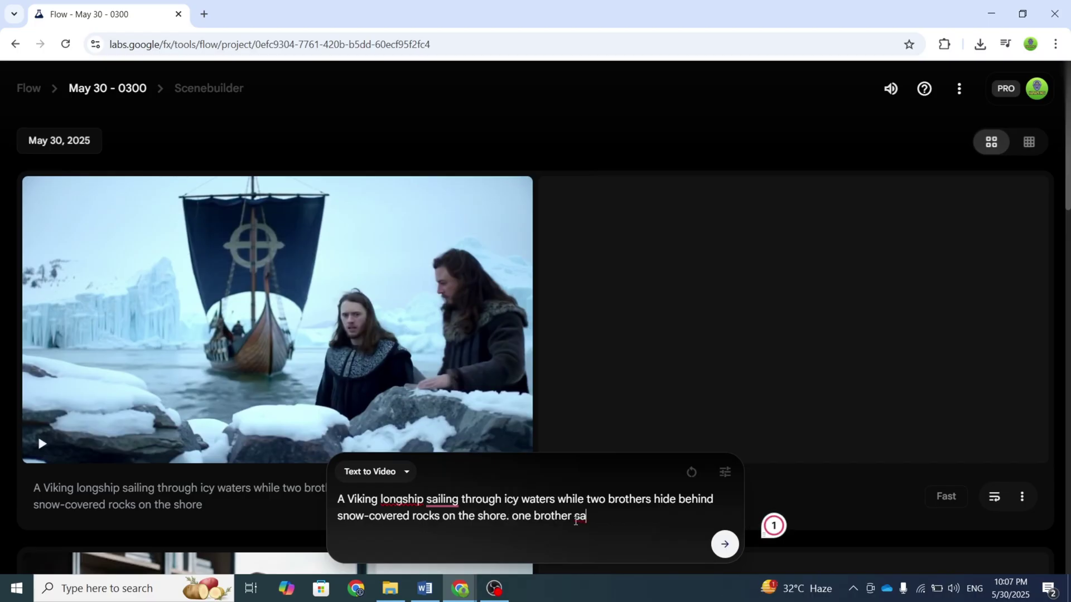
text(ys,)
text(They are coming. We need to get back to warn others,")
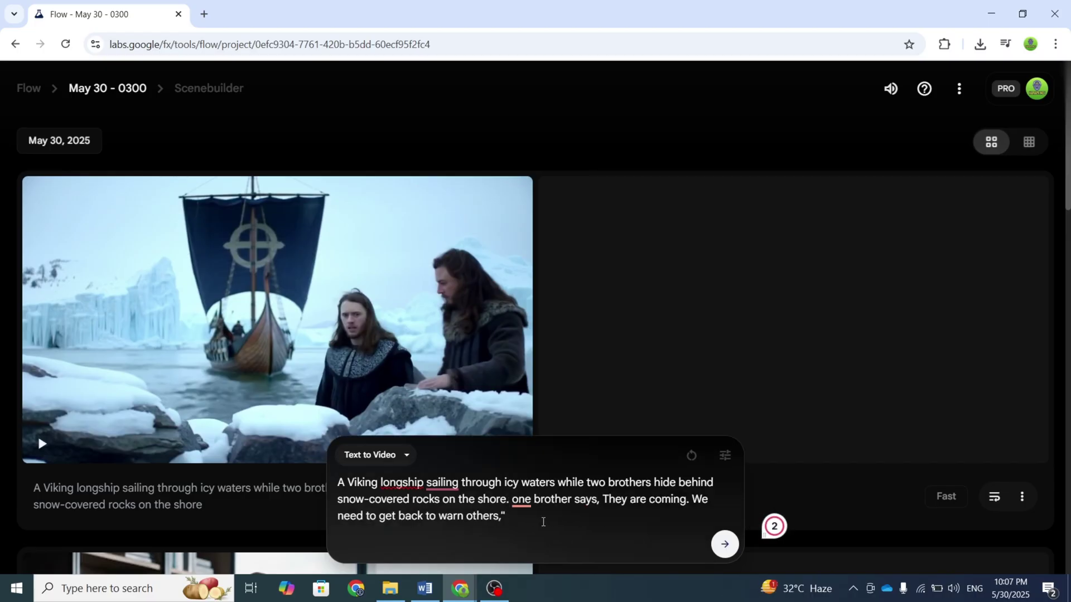
text(Audio : winds and waves)
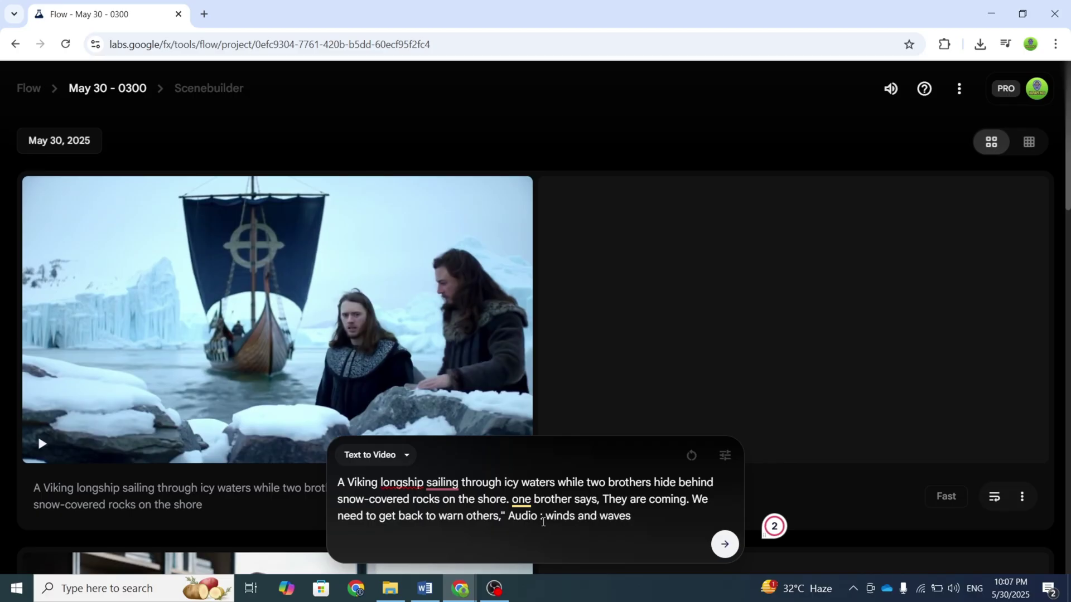
text( sound.)
- Generate the updated Viking clip and download it at Original size (720p)
key(Return)
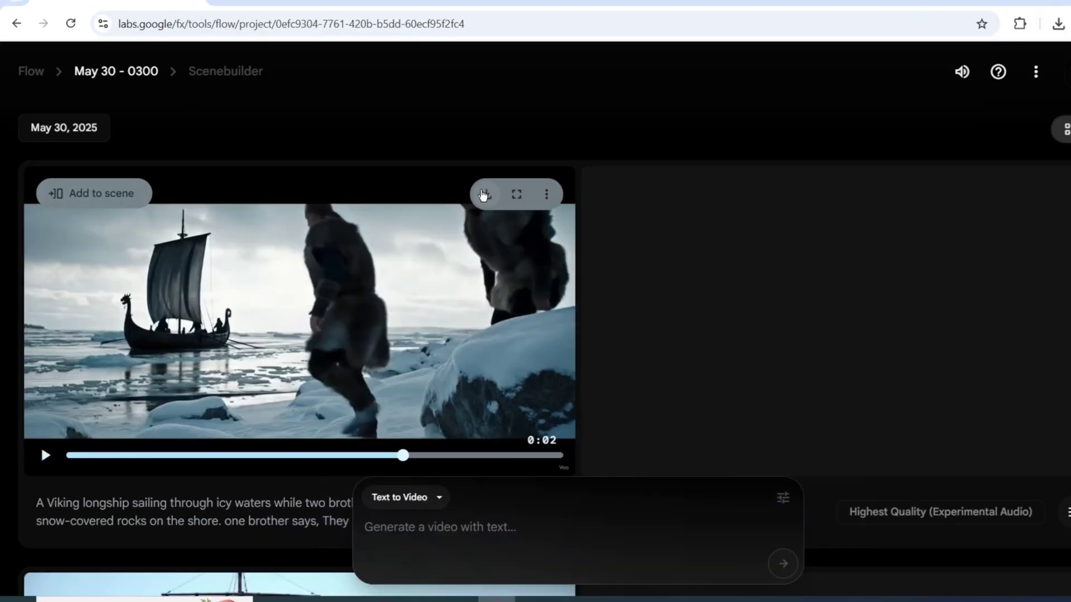
click(486, 197)
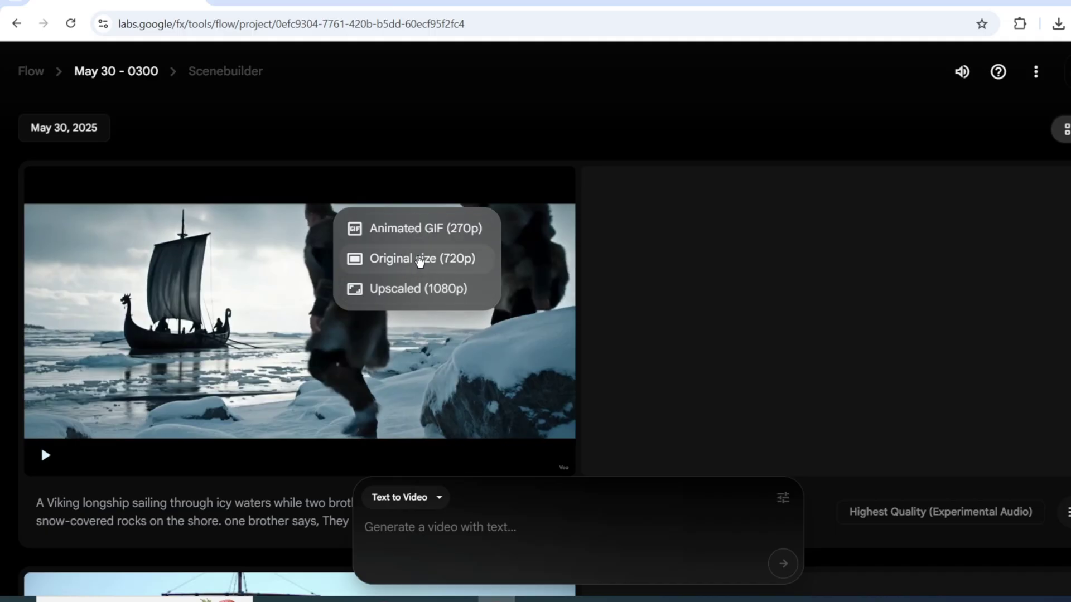
click(420, 259)
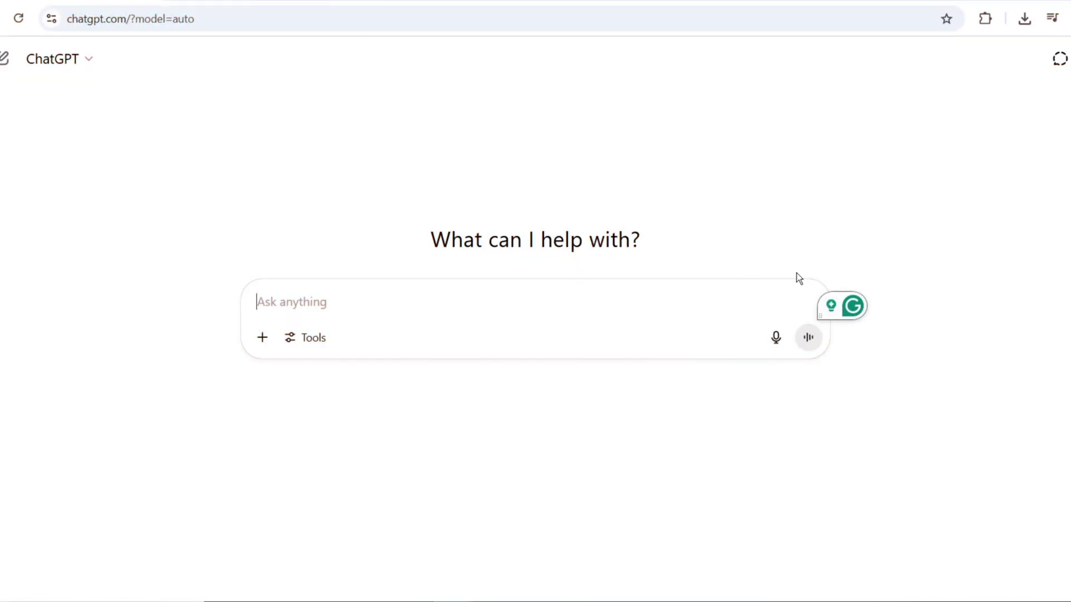
- Send ChatGPT the prompt-engineer request
text(act as a prompt engineer and develop detailed prompts to generate videos for the following request.)
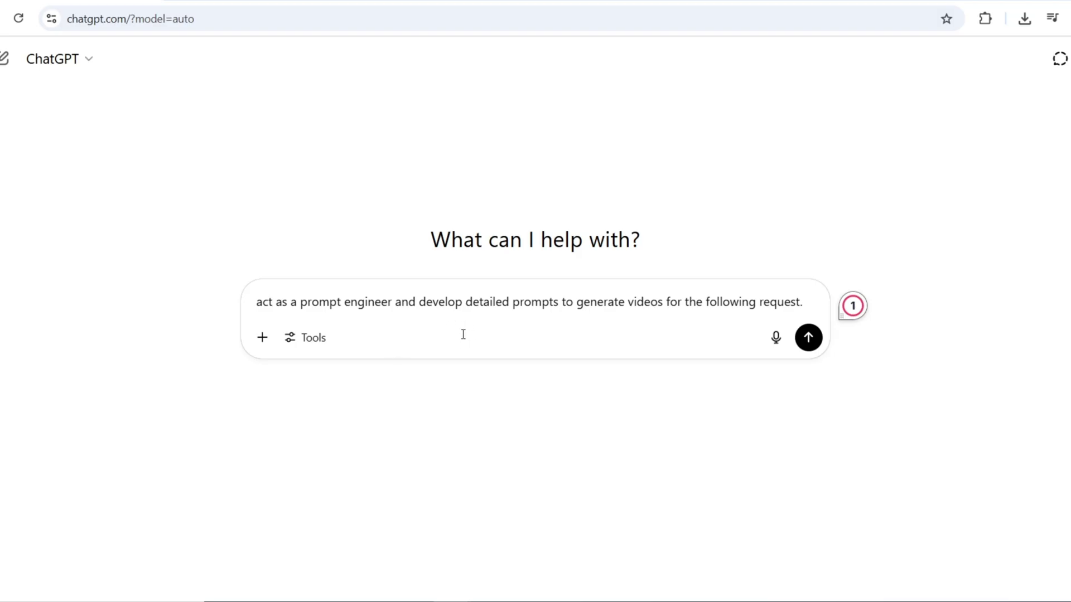
click(809, 338)
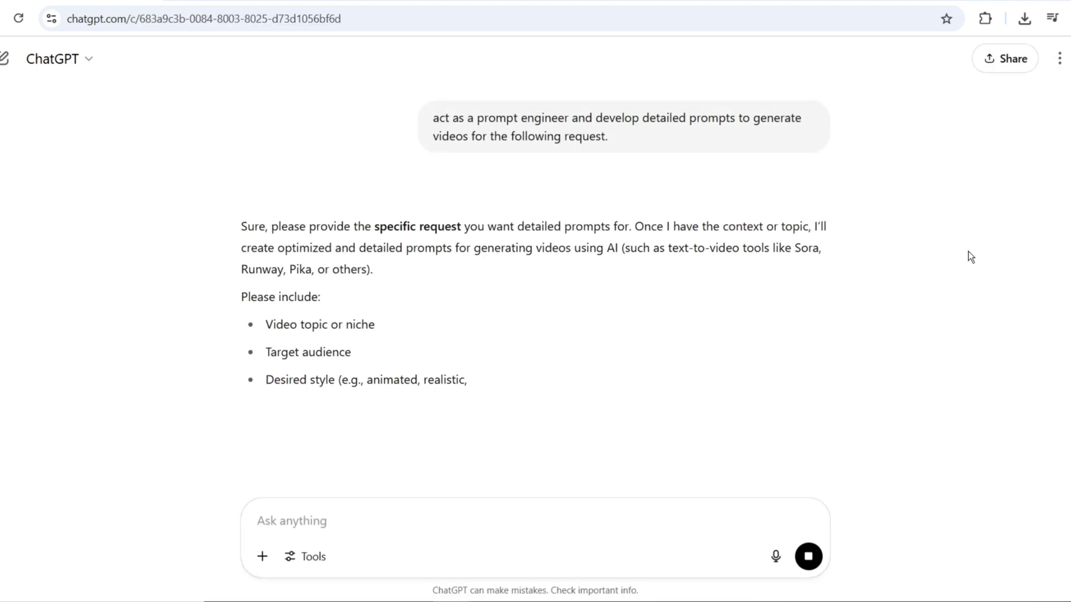
scroll(789, 276, down, 2)
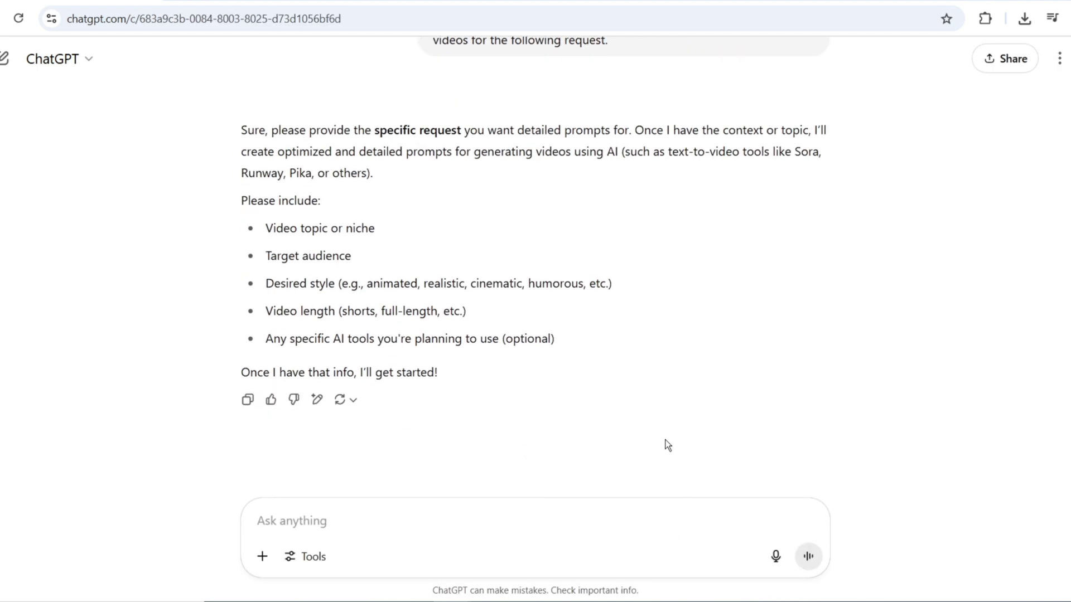
- Send the Alaska snowmobile-chase scenario and read through ChatGPT's detailed prompt
text(A lone snowmobiler speeds across a frozen tundra in Alaska, chased by a black helicopter firing warning shots. The engine roars over the icy wind as shards of ice fly from the treads. The rider veers toward a frozen ravine, leaps the gap, and yells, 'You picked the wrong guy!' as the helicopter struggles to keep up — include the chopping rotor blades, howling winds, and the high-pitched whine of the snowmobile engine)
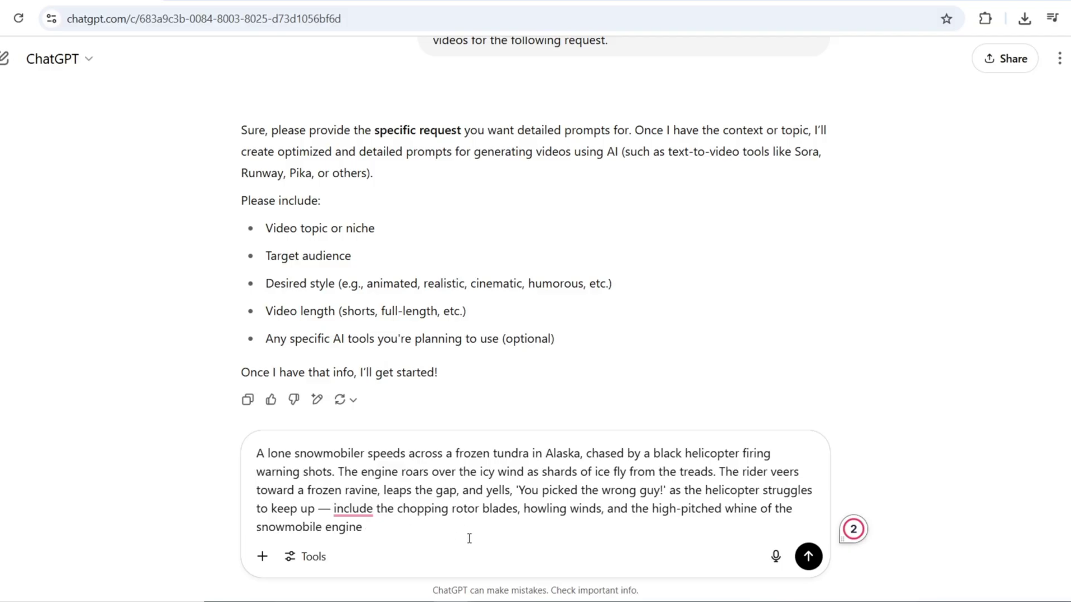
click(810, 558)
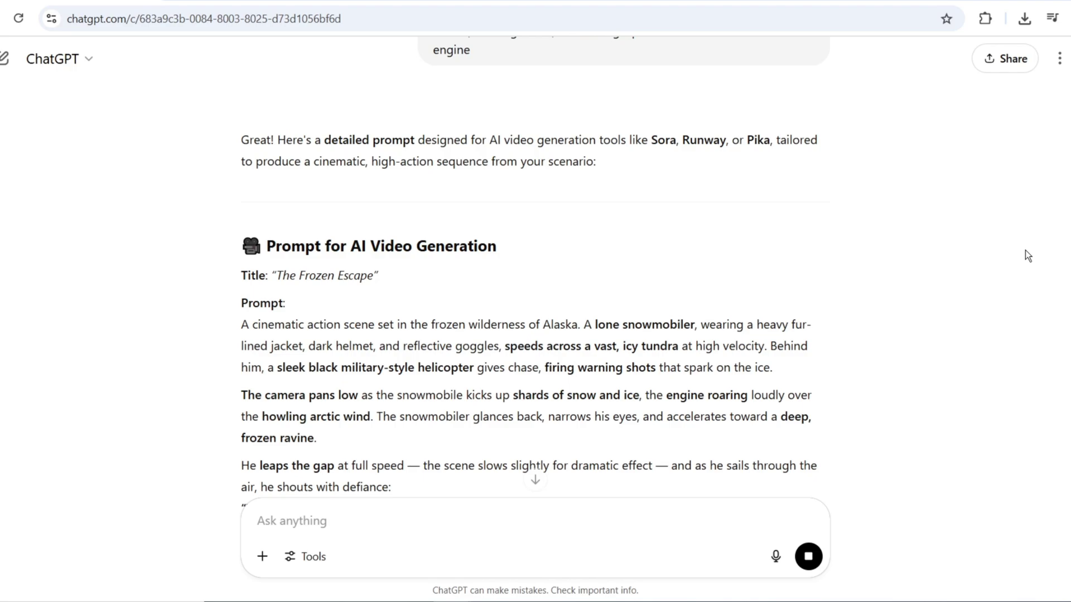
scroll(901, 323, down, 7)
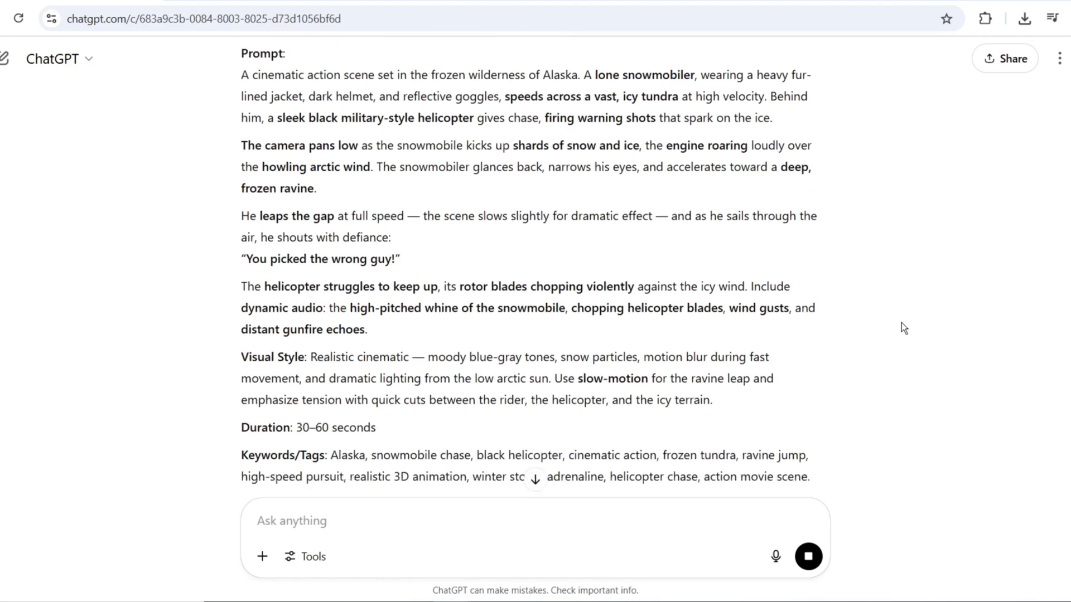
scroll(901, 322, down, 3)
scroll(902, 323, up, 7)
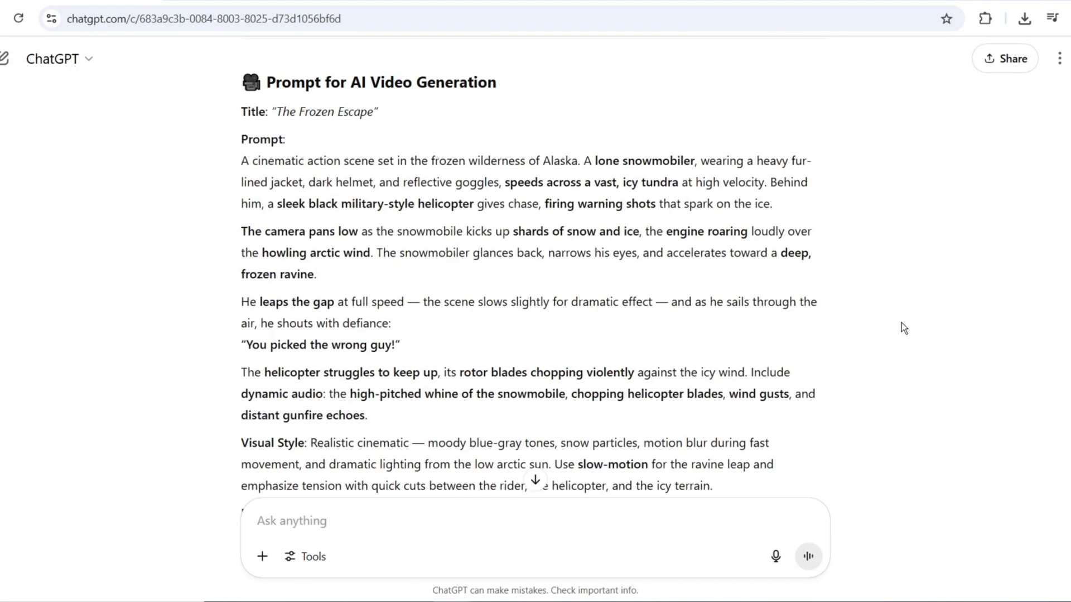
scroll(764, 412, down, 6)
- Ask ChatGPT to 'write above all in a one single prompt'
click(504, 525)
text(write ab)
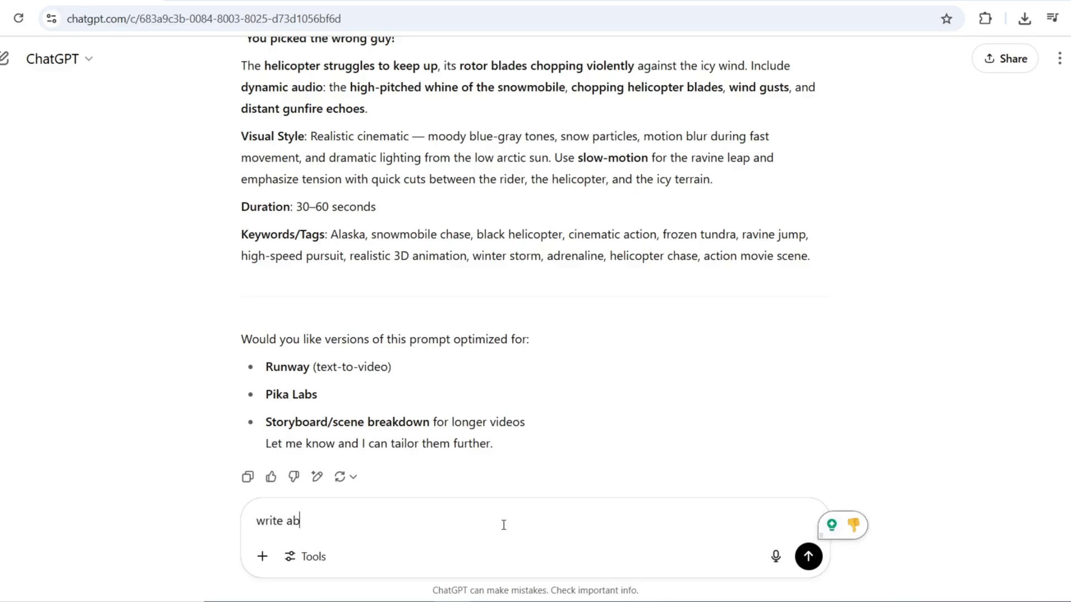
text(ove all in a)
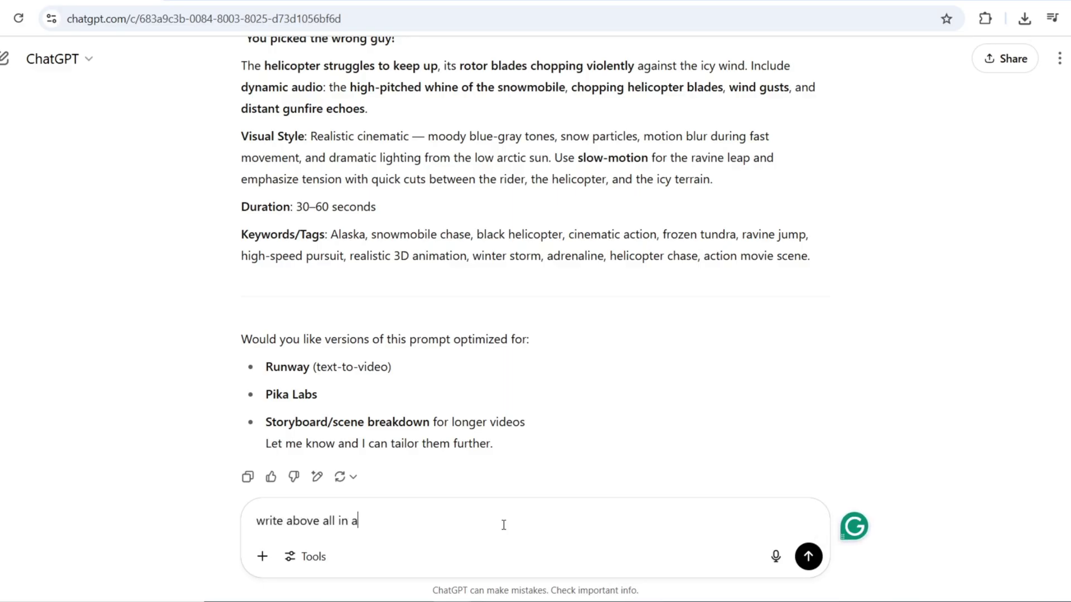
text( one single prompt)
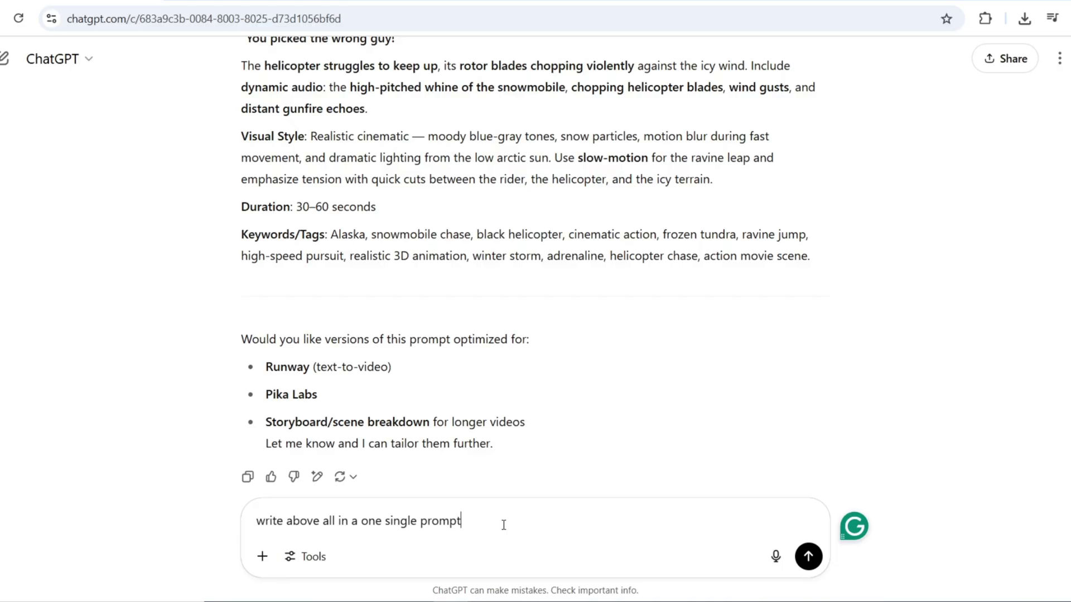
key(Return)
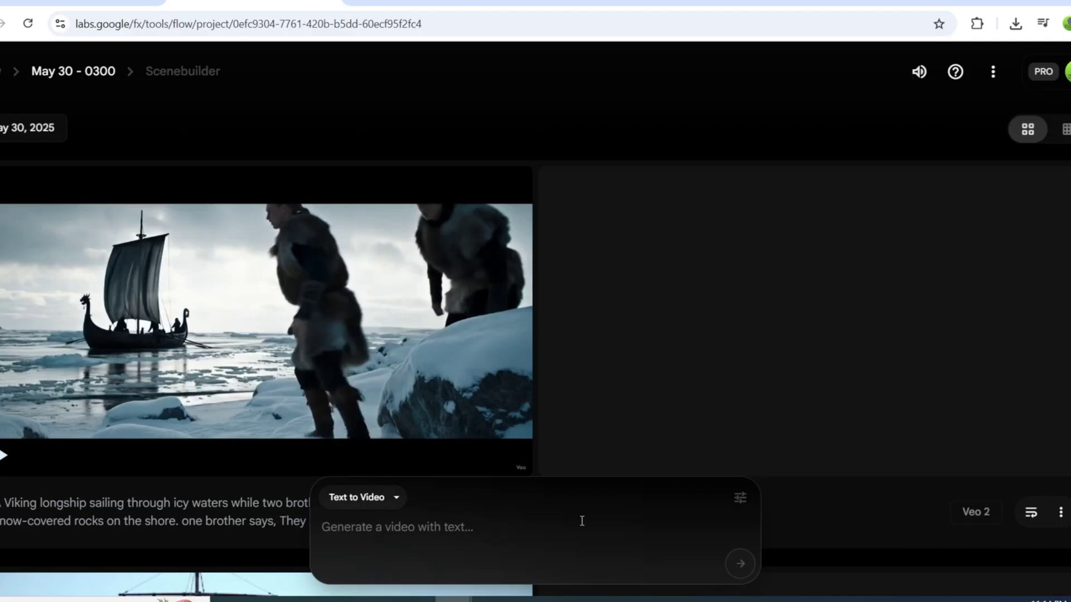
- Paste ChatGPT's snowmobile-chase prompt into Flow to generate the helicopter pursuit clip
key(ctrl+v)
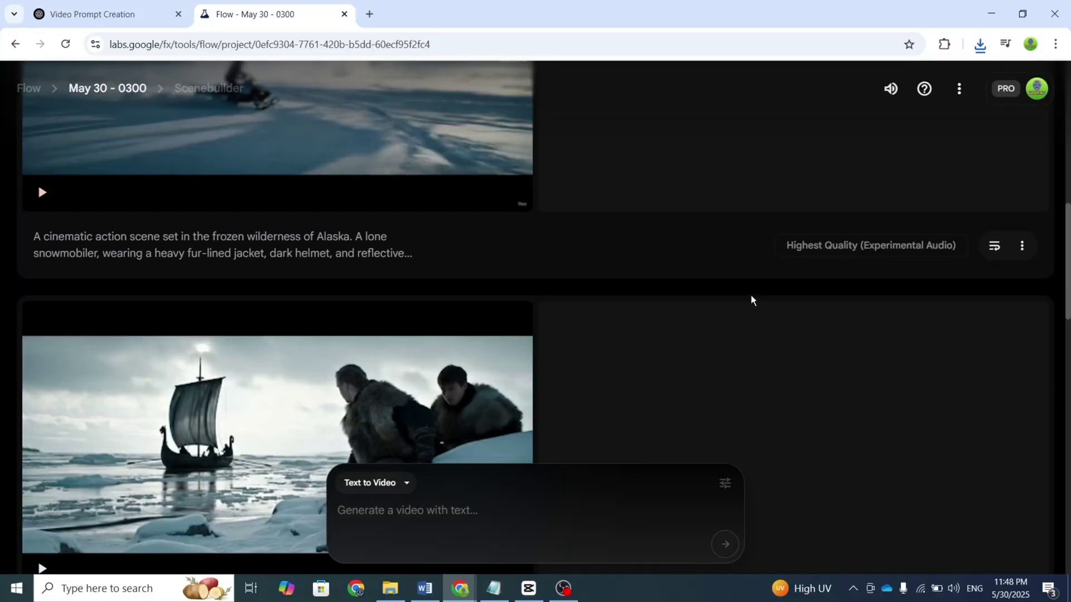
scroll(751, 297, down, 5)
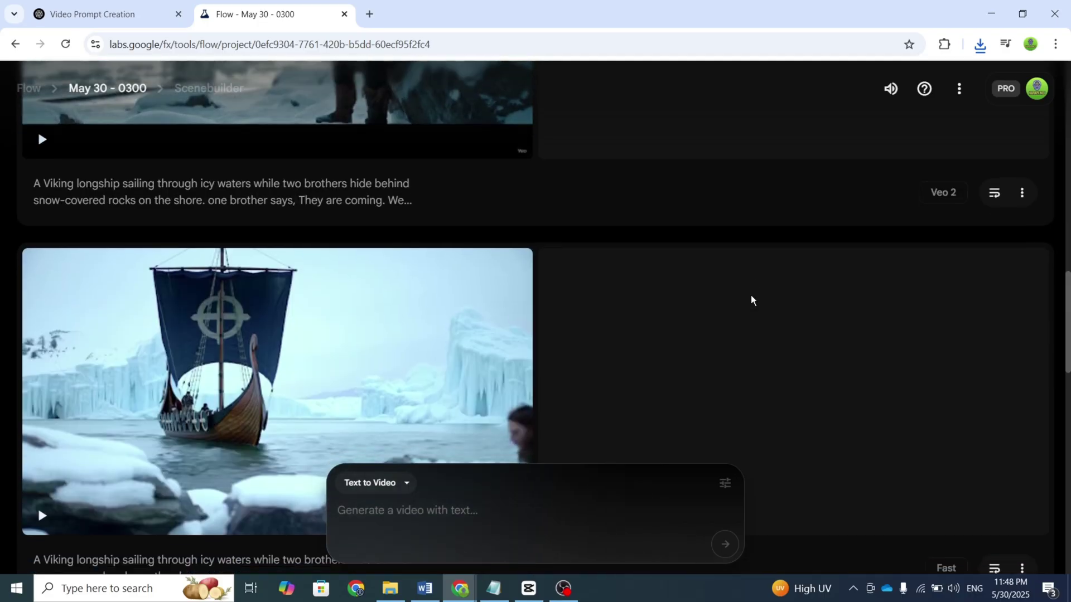
scroll(750, 297, up, 2)
scroll(751, 300, up, 10)
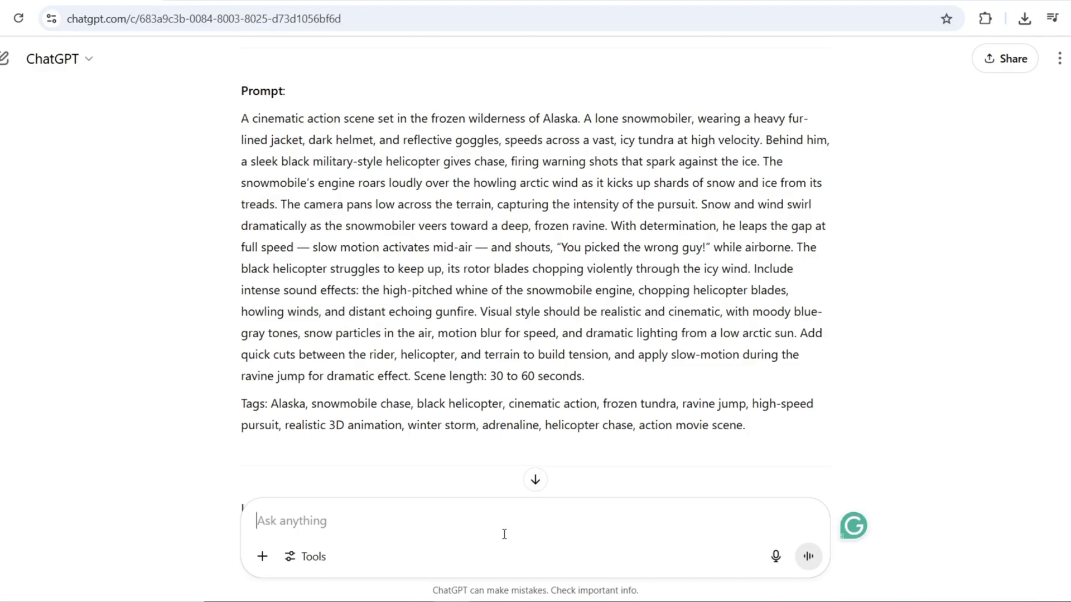
- Send the 800 BC Athens ruler-speech description and select the reply's prompt paragraphs
text(800 BC, Athens—a young Greek ruler speaks from marble steps to citizens assembled in the public square)
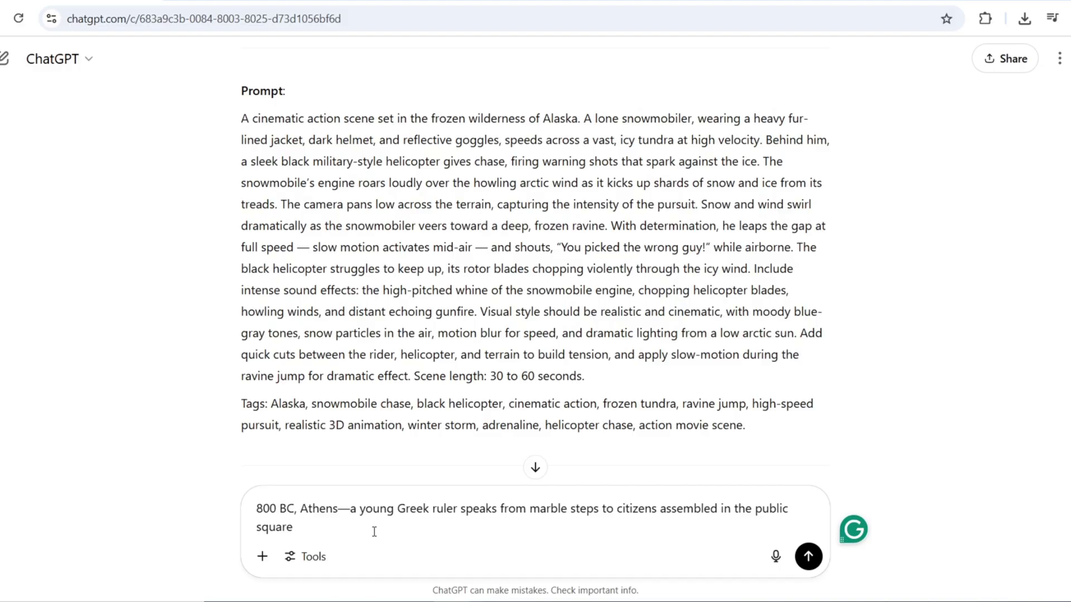
key(Return)
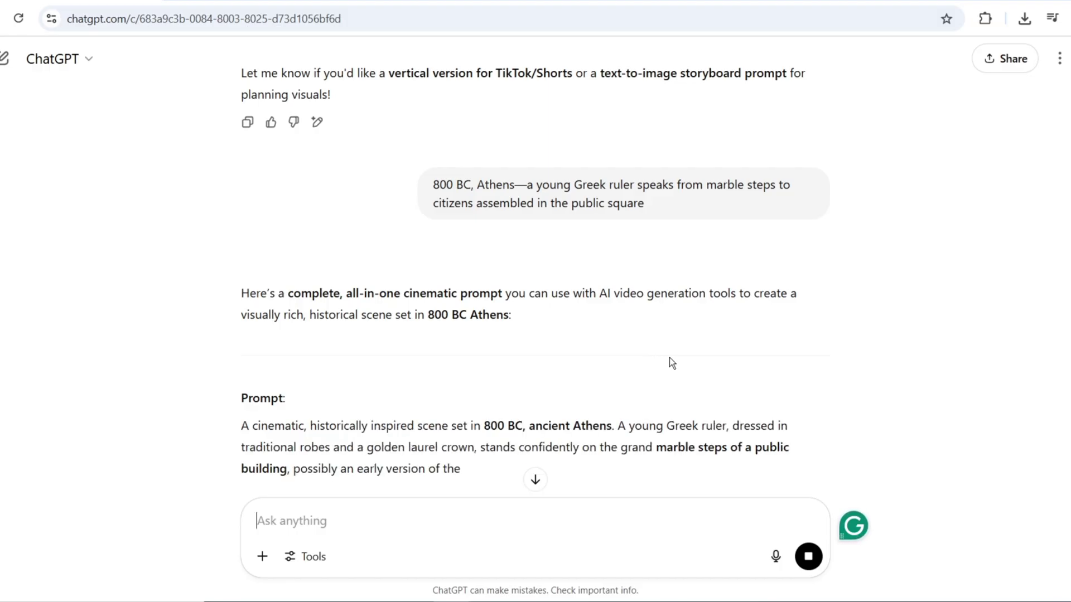
scroll(672, 357, down, 1)
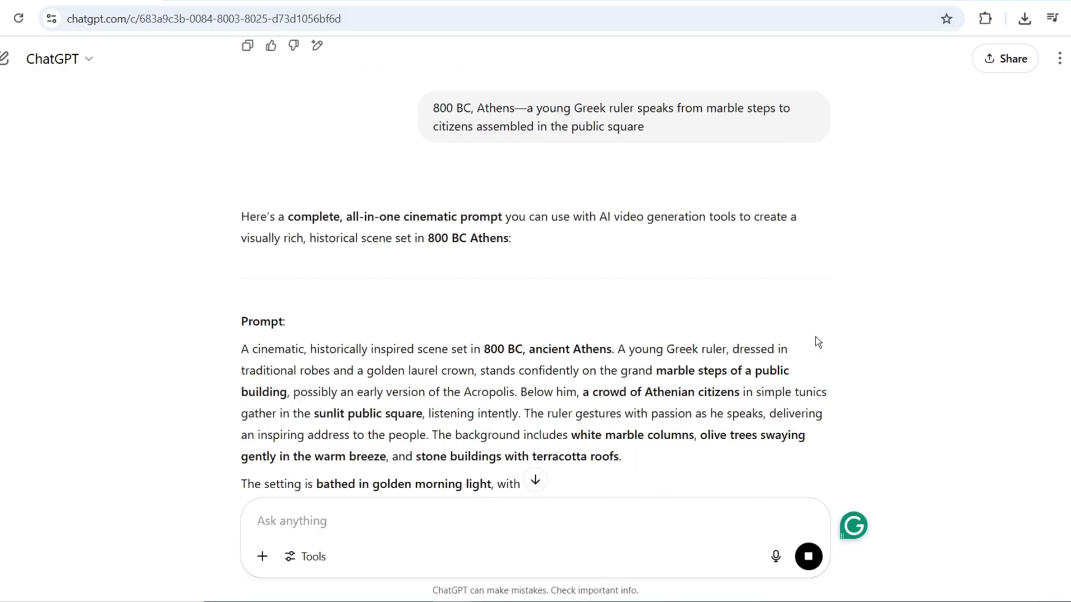
scroll(849, 346, down, 3)
drag(815, 338, 513, 370)
key(ctrl+c)
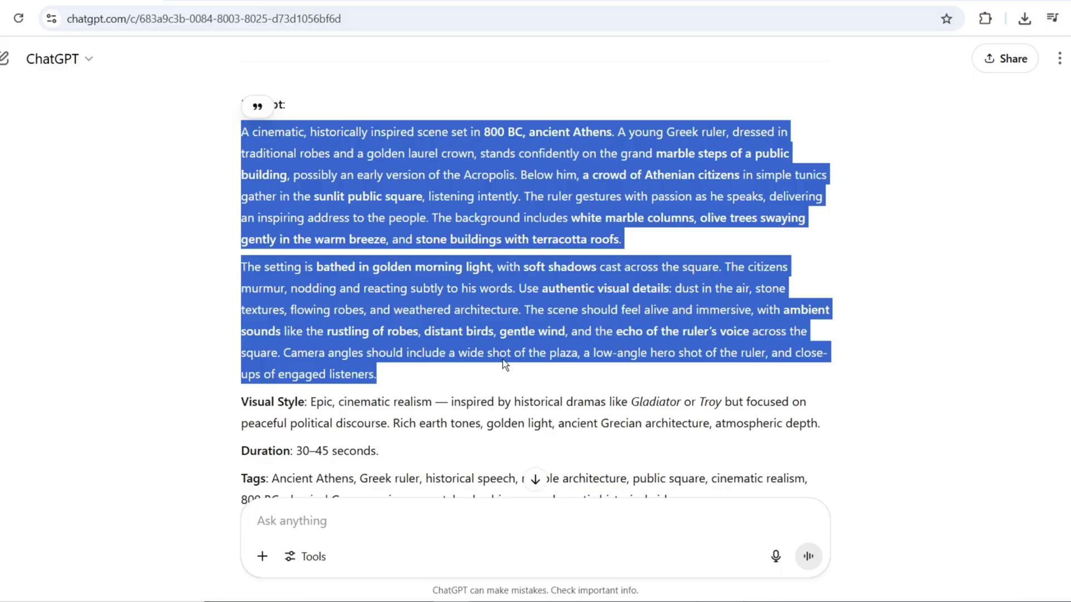
- Paste the Athens prompt and add He Says, "We are not real; we are just prompts. Do you agree?"
key(ctrl+Tab)
key(ctrl+v)
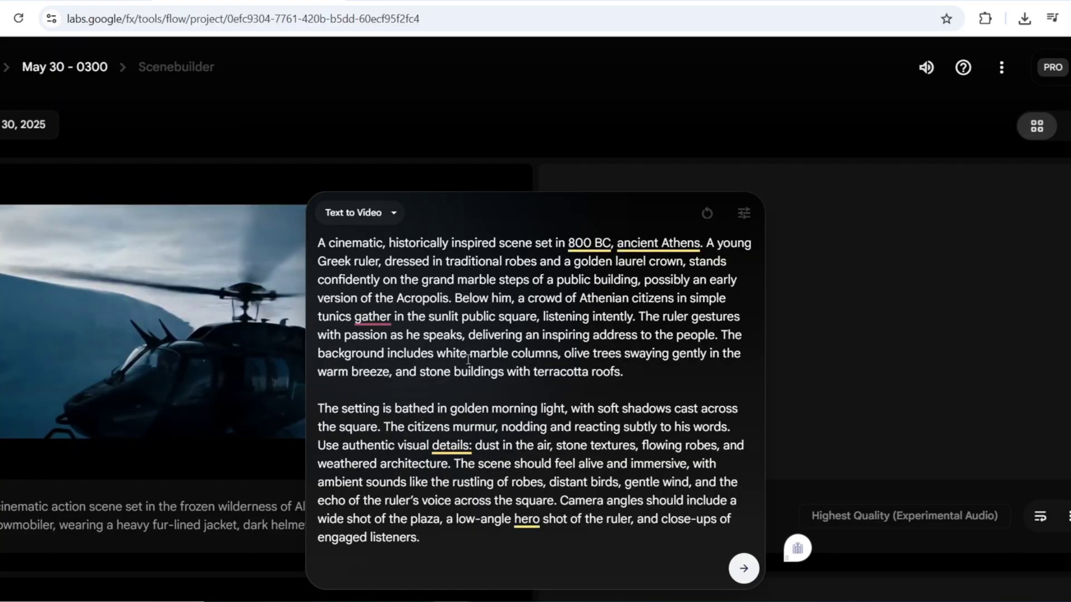
text(He Says "")
key(Left)
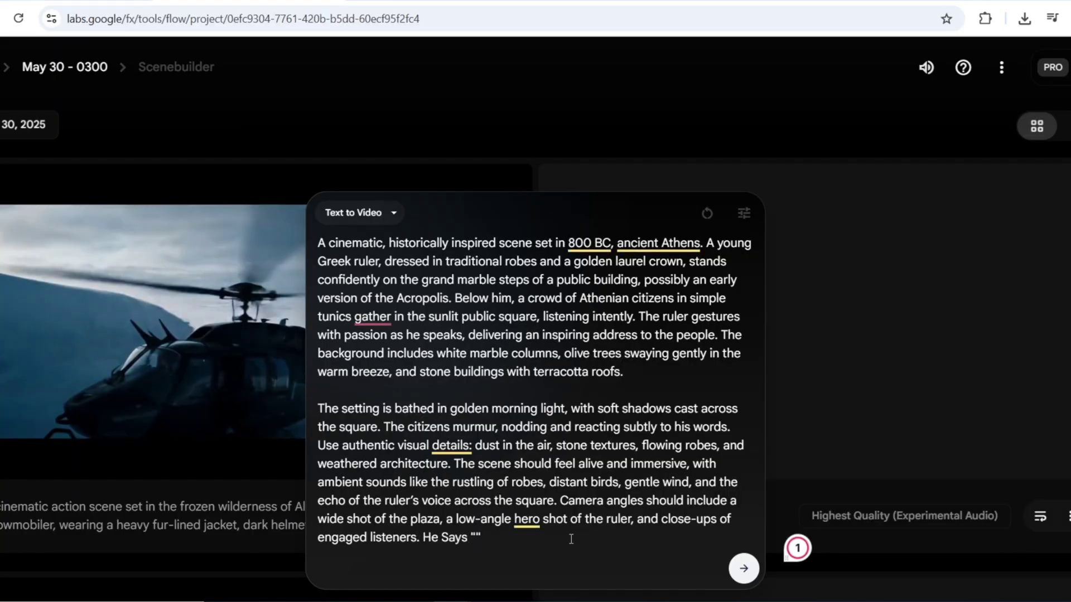
text(We are not real; we are just prompts. Do you agree?)
mouse_move(454, 524)
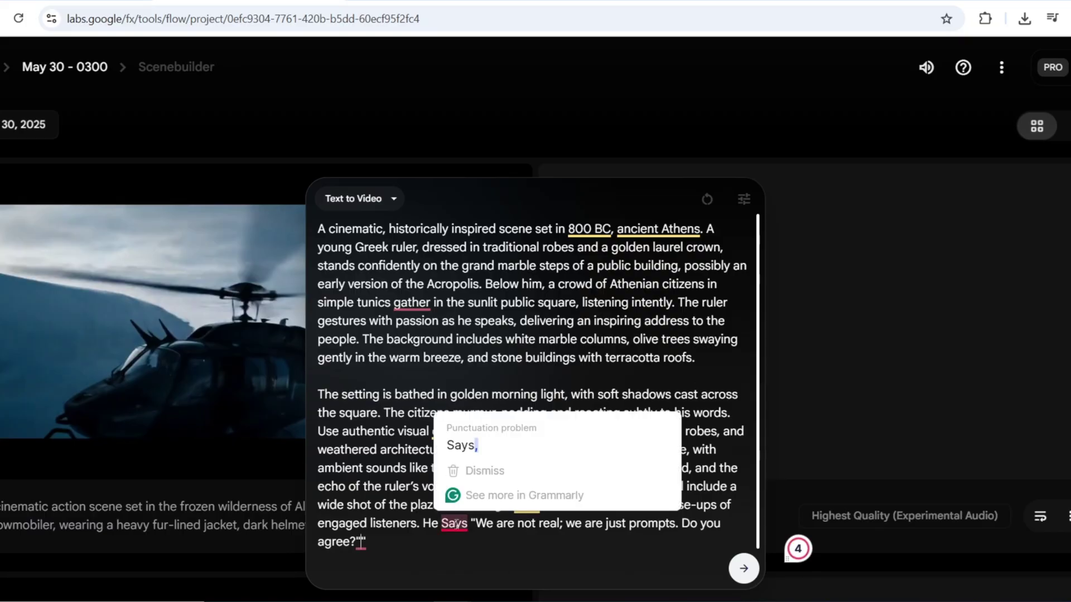
click(531, 439)
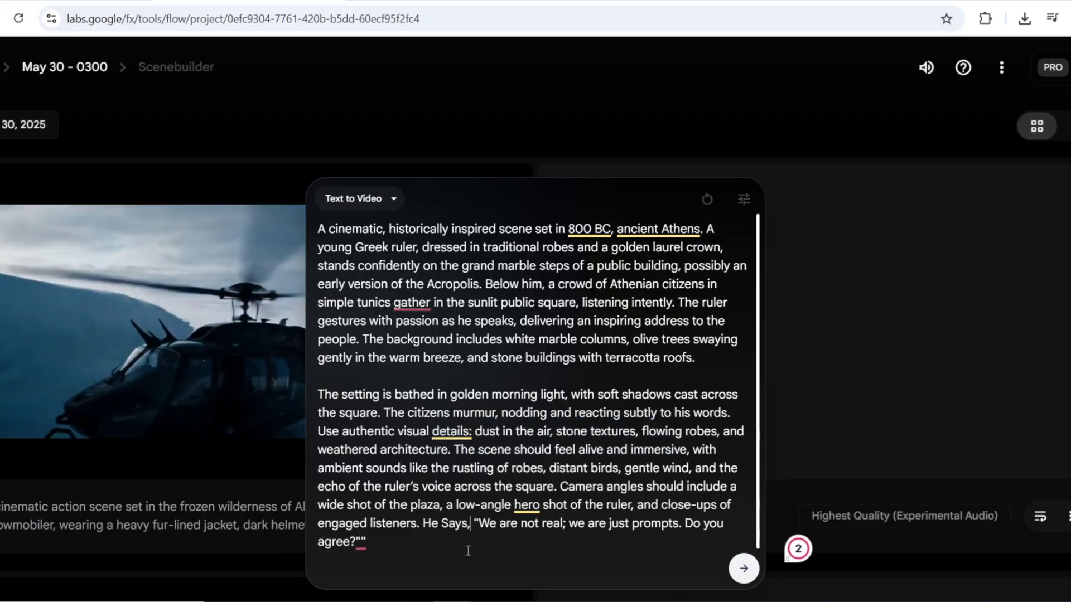
- Submit the Athens prompt and check the generated marble-steps speech clip
click(744, 569)
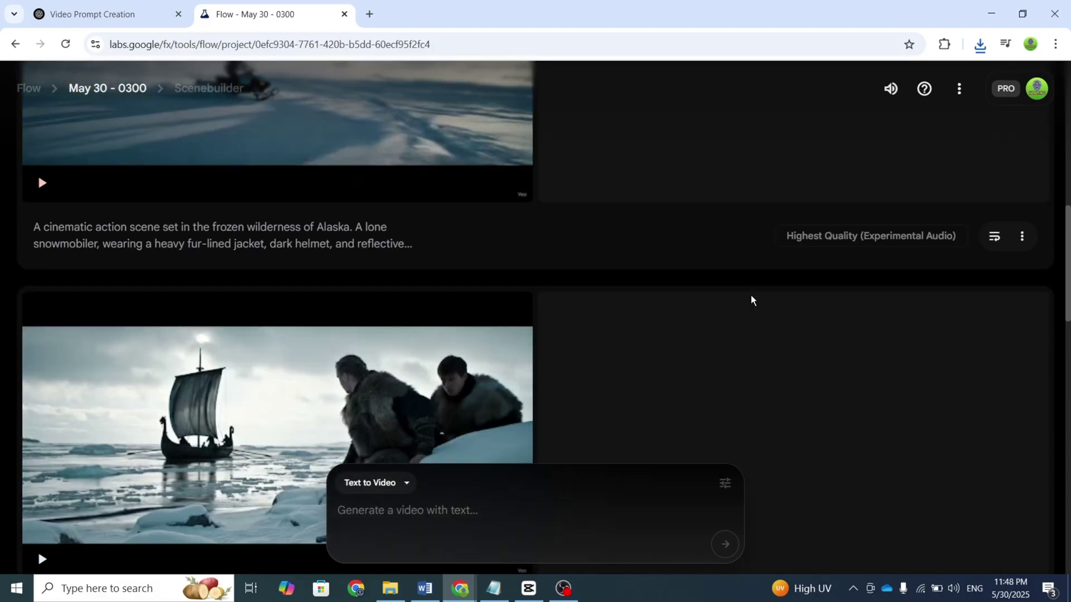
scroll(751, 296, up, 14)
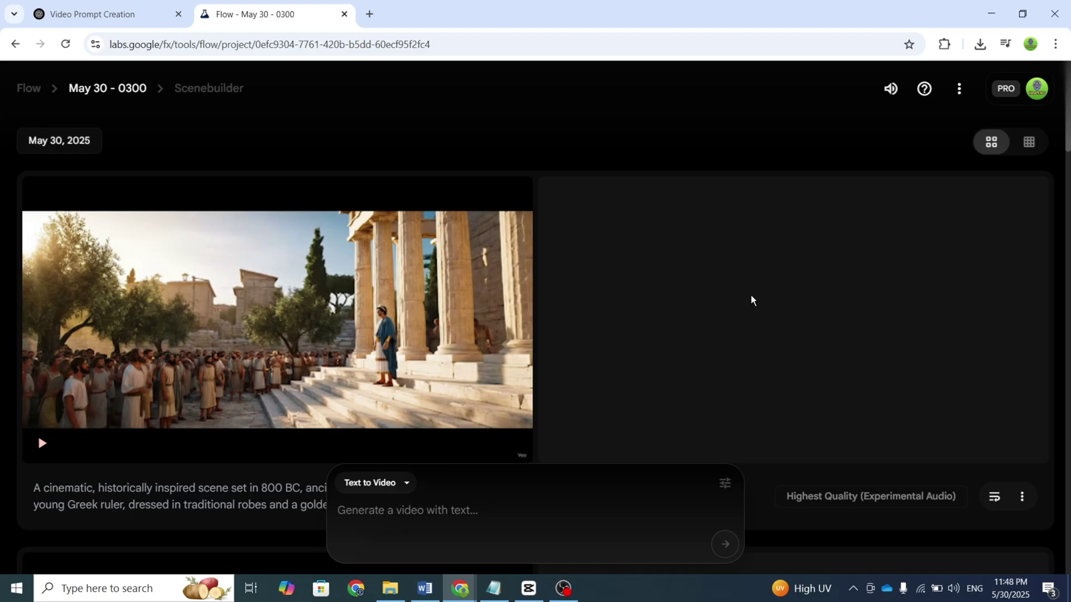
scroll(751, 297, down, 8)
scroll(750, 296, down, 2)
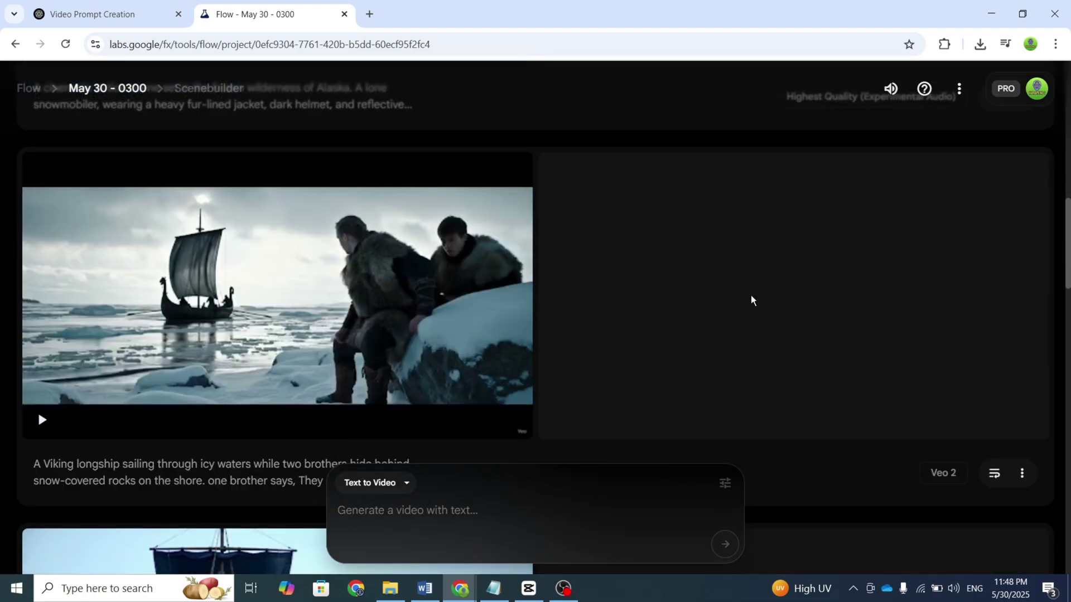
- Switch to Frames to Video with the red Ferrari as first frame and Iron Man as last frame
click(403, 484)
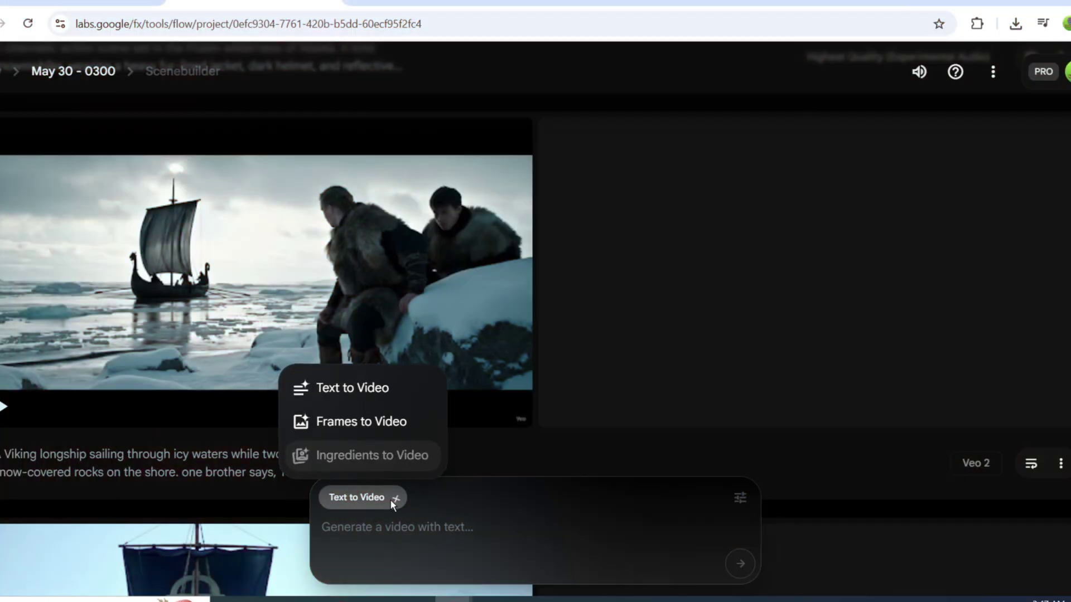
click(345, 425)
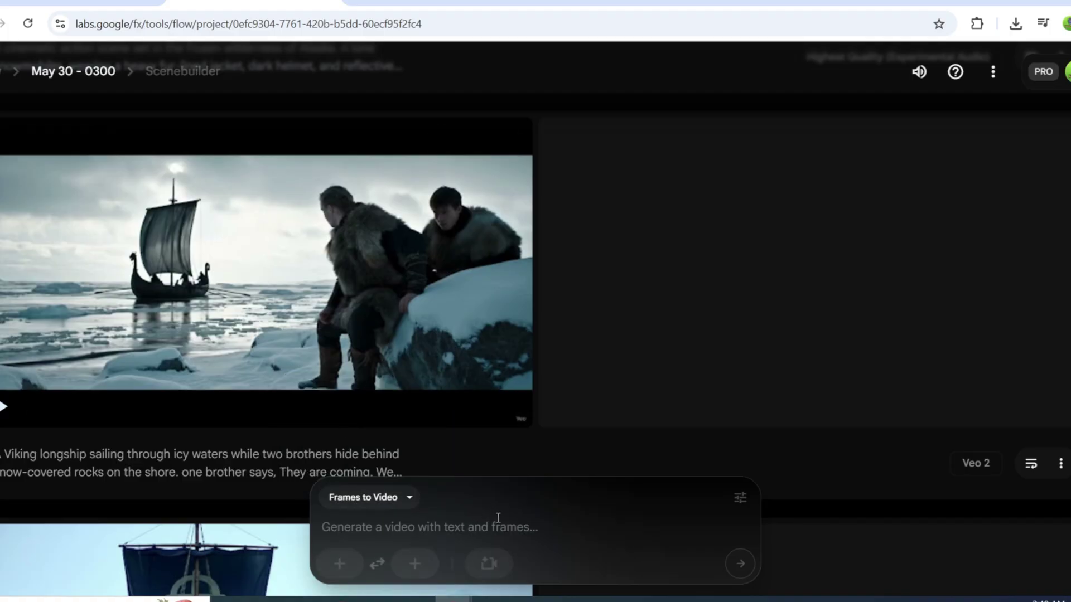
click(340, 563)
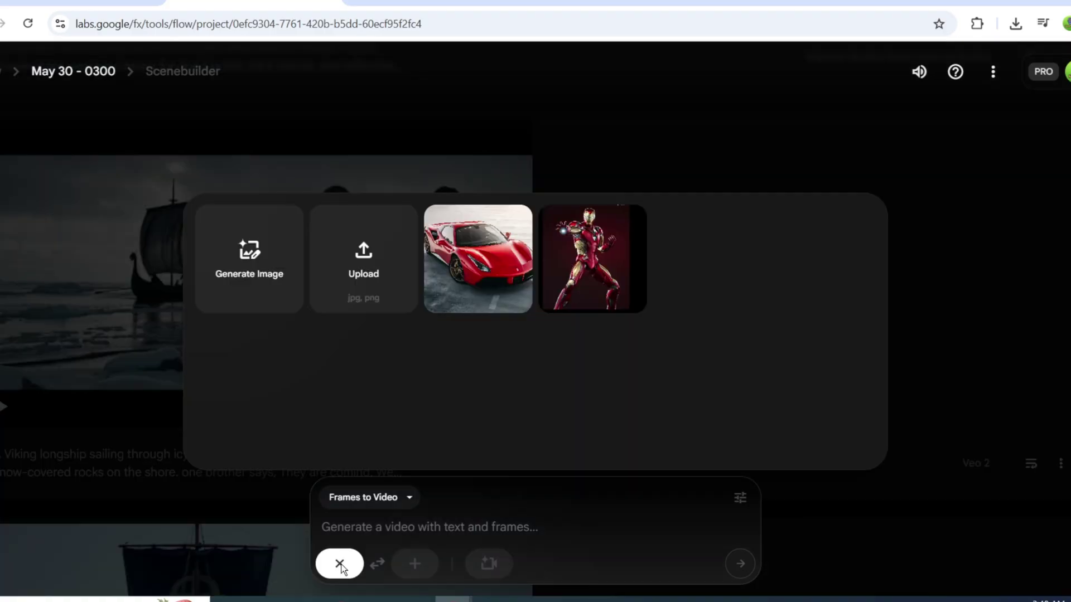
click(490, 296)
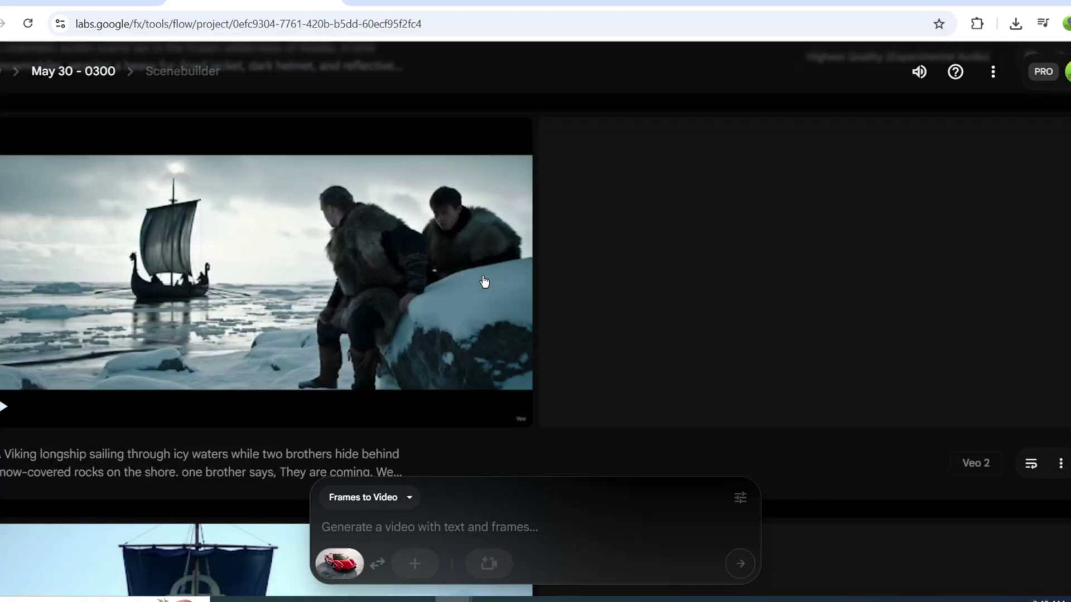
click(415, 564)
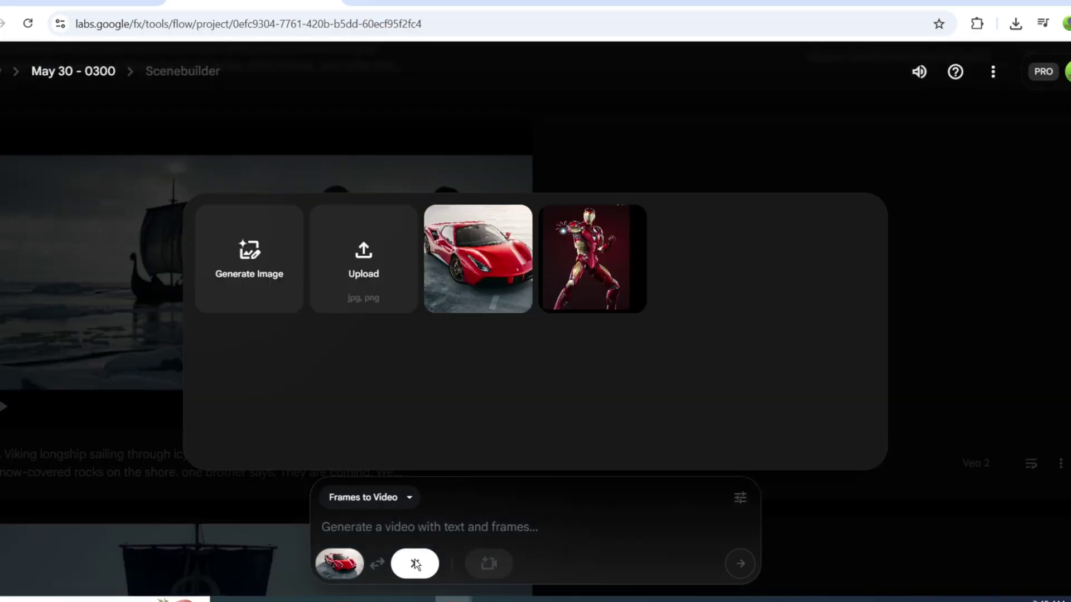
click(590, 281)
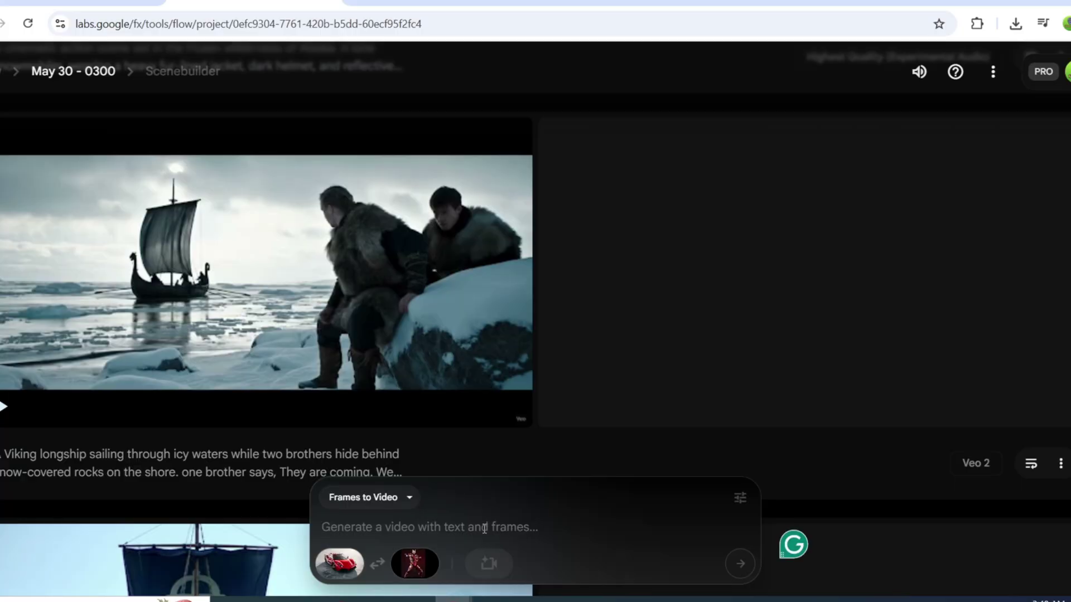
- Paste the Ferrari-to-Iron Man transformation prompt, generate the clip, and return to the generation mode list
text("A cinematic transformation scene at an airport during sunset. A sleek, shiny red Ferrari is parked near the runway. Suddenly, the Ferrari begins to shift and transform, its metal parts reconfiguring with smooth mechanical motion. The car morphs into a high-tech Iron Man suit standing tall, glowing with energy. Dust rises around it as jet engines of nearby planes idle in the background. The airport setting includes hangars, a control tower, runway lights, and a few airplanes in the distance. Dramatic lighting, realistic details, and a sci-fi action style.")
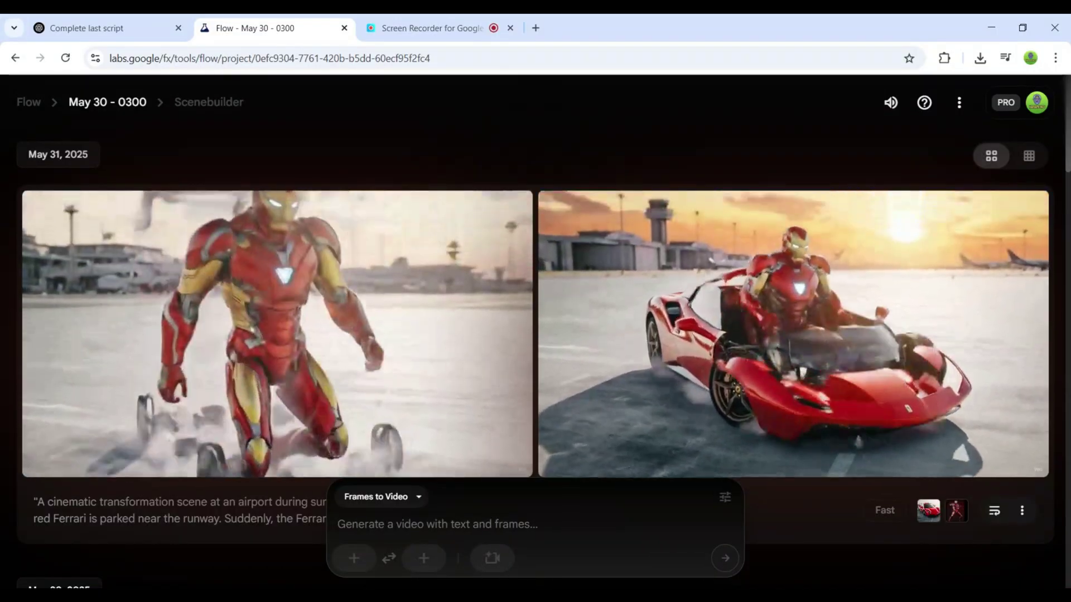
scroll(630, 506, down, 5)
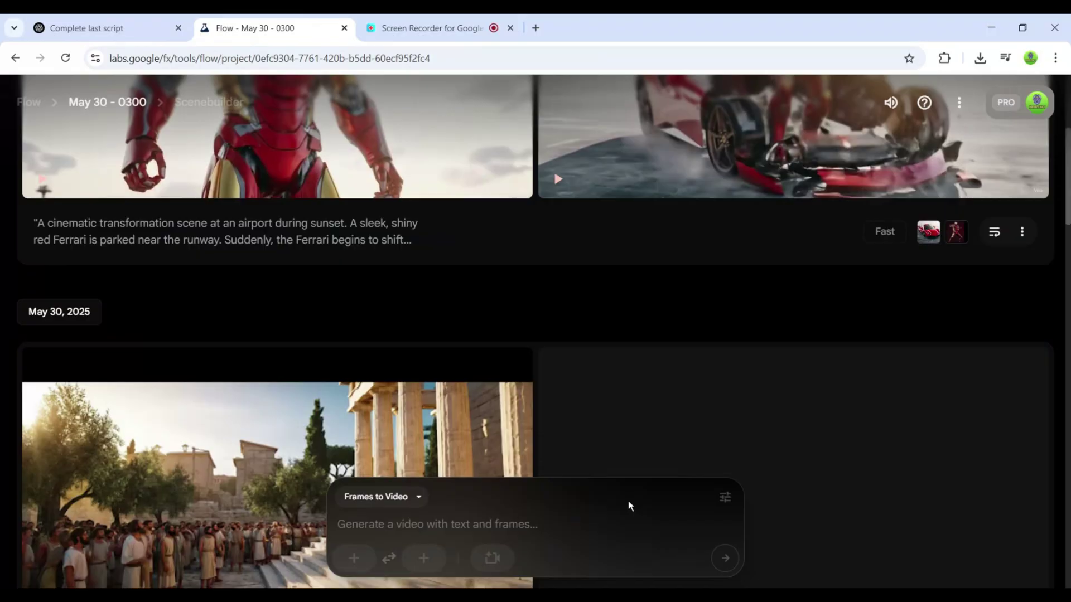
click(419, 503)
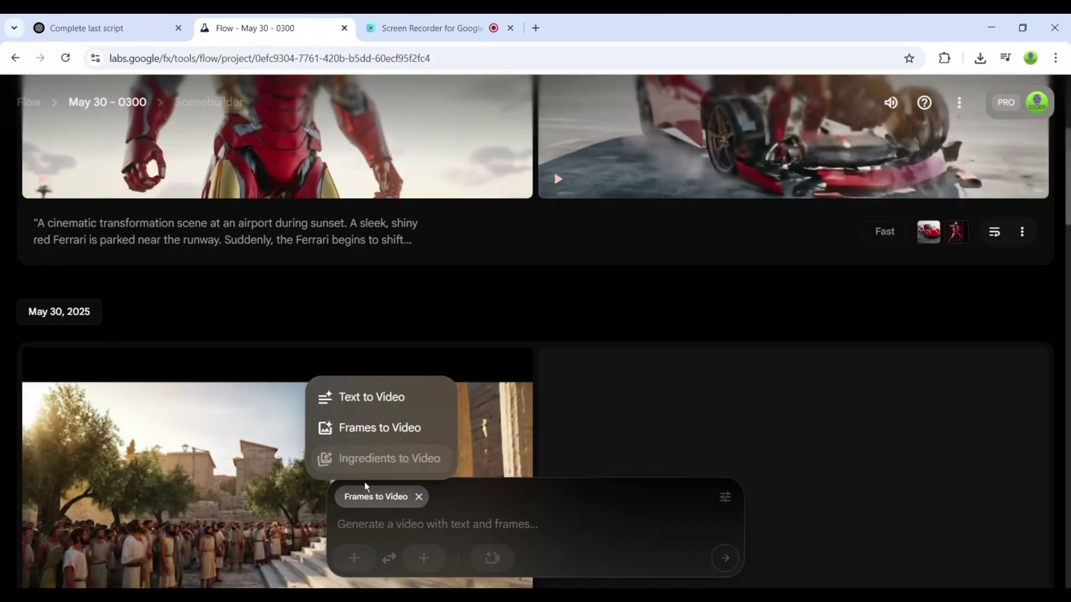
click(381, 475)
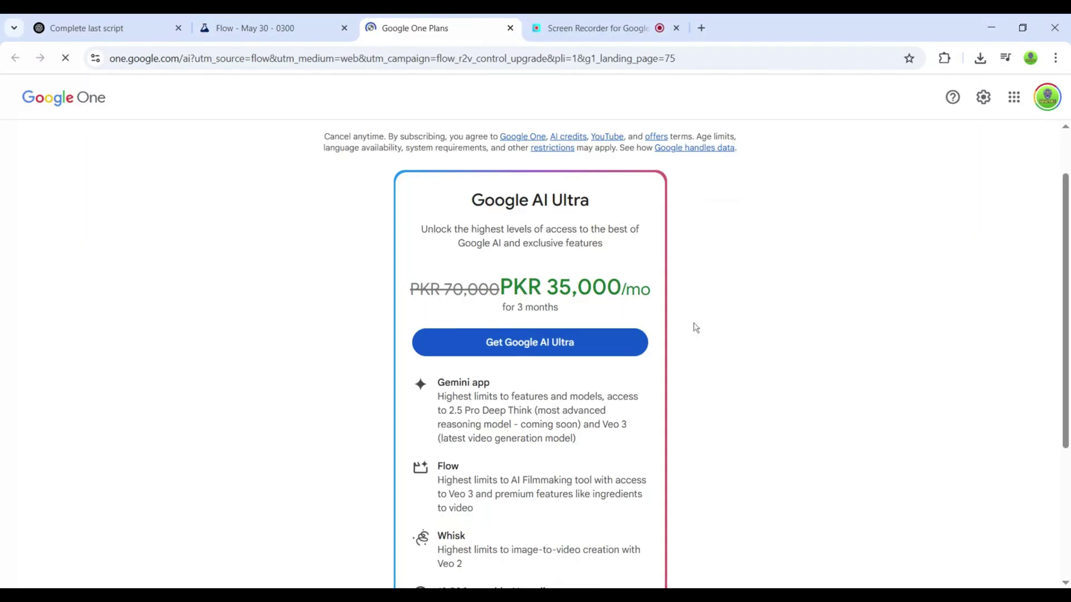
scroll(696, 328, down, 4)
scroll(696, 327, up, 5)
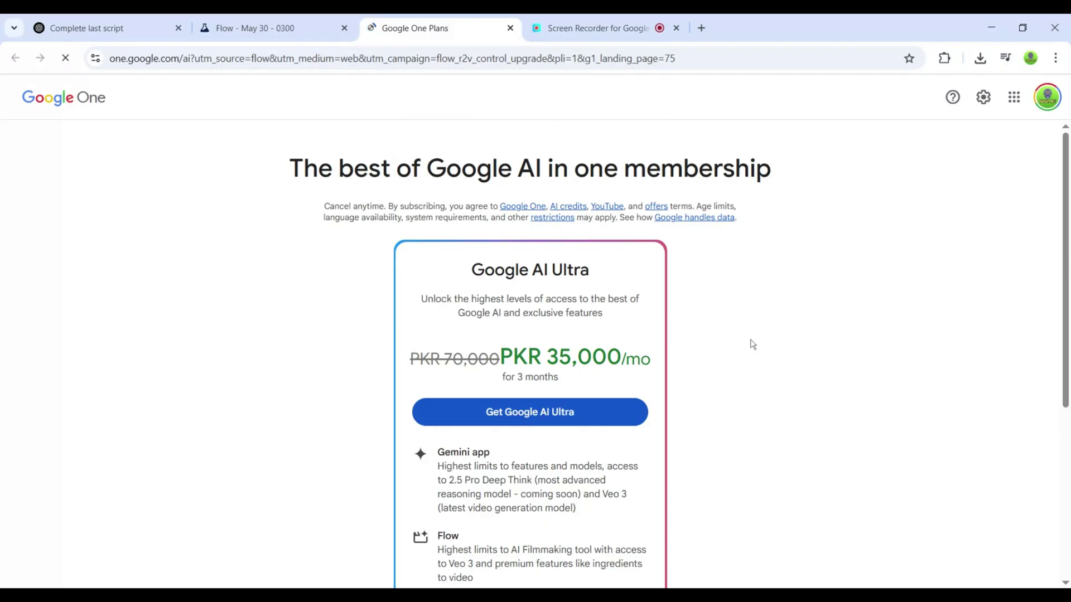
scroll(750, 339, down, 5)
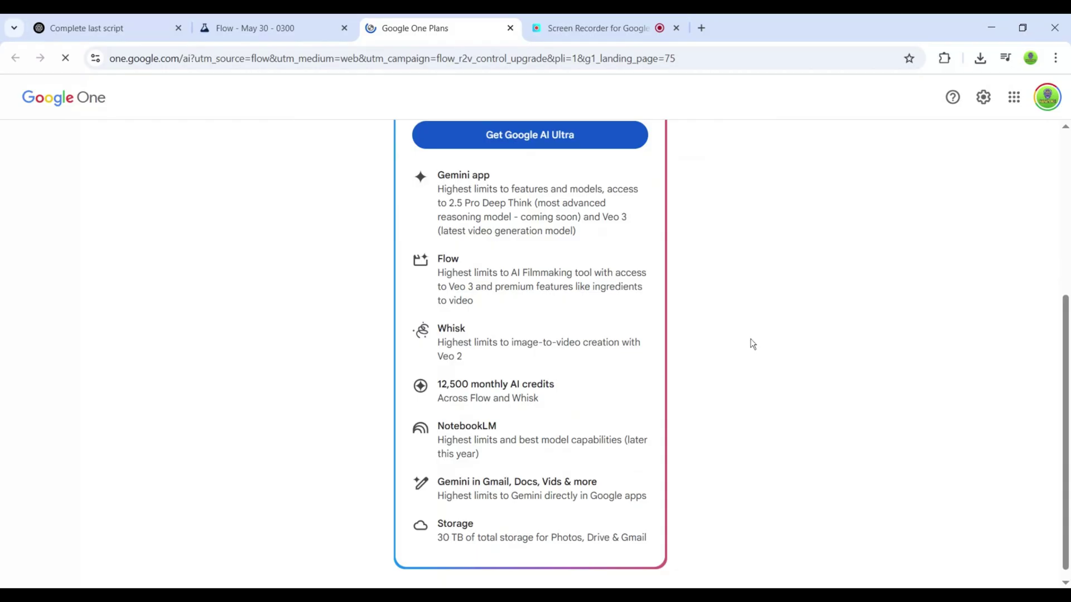
scroll(751, 339, up, 4)
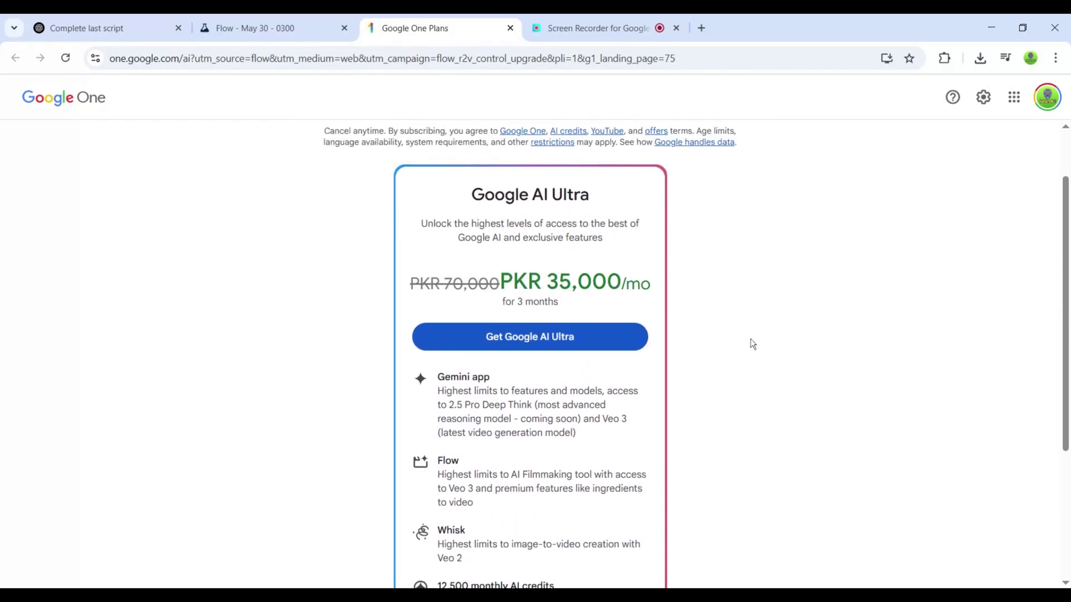
scroll(751, 341, up, 1)
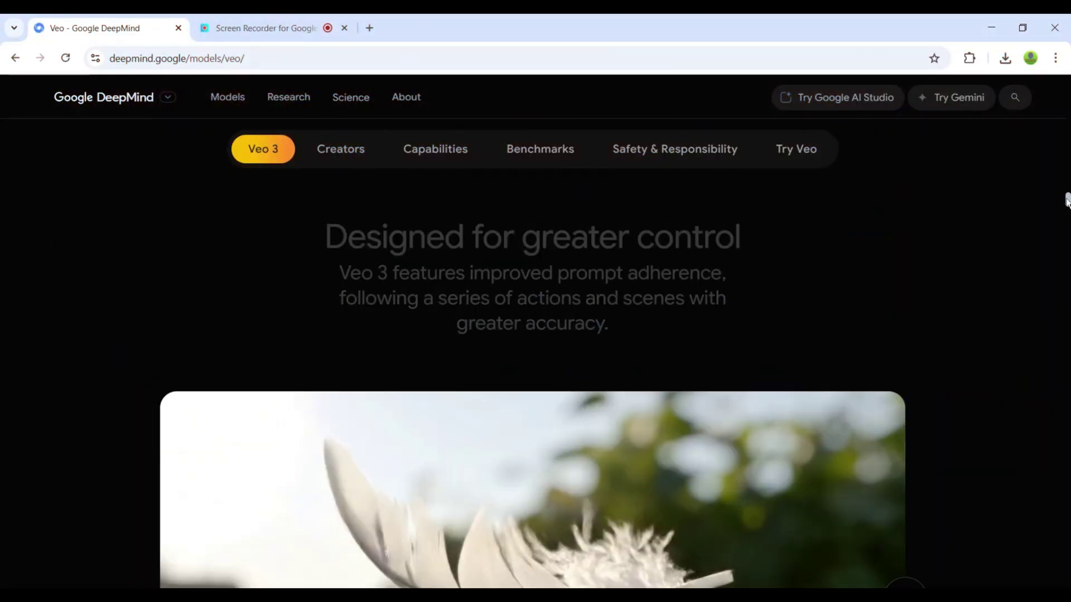
scroll(536, 335, down, 4)
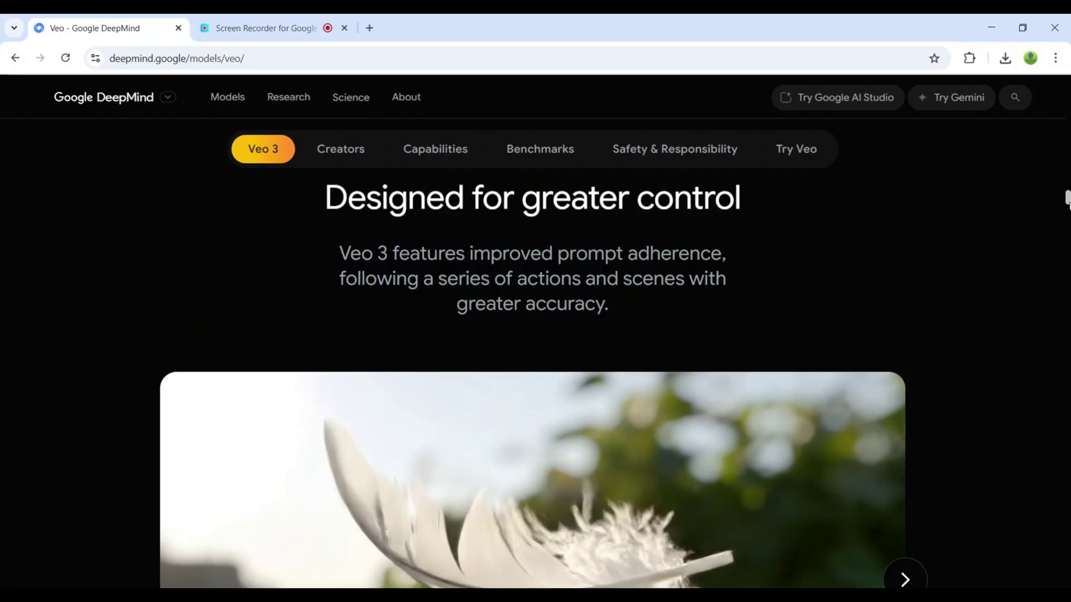
scroll(1066, 254, down, 12)
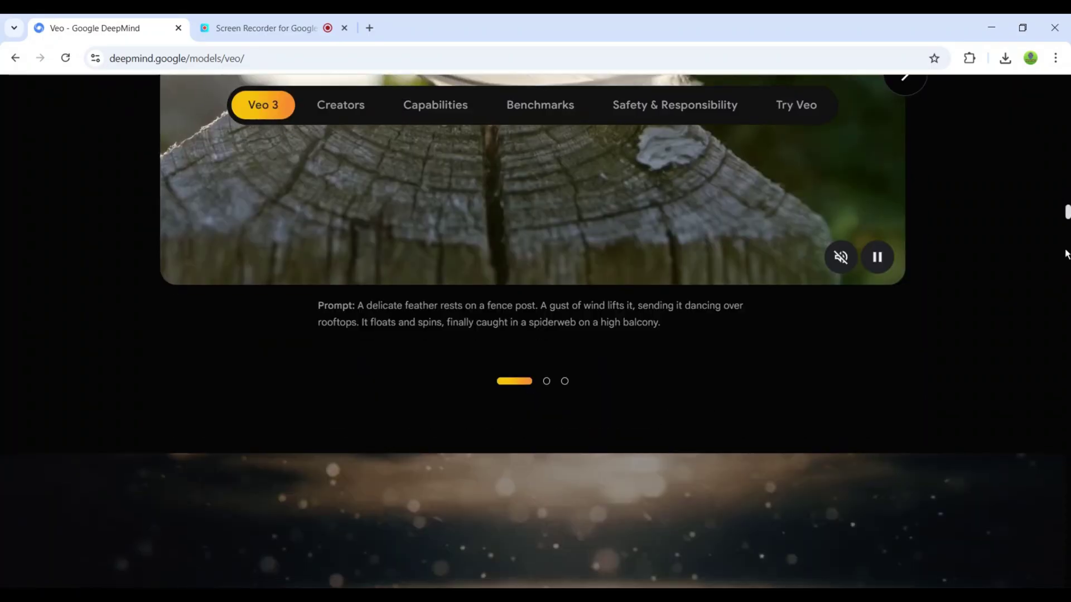
scroll(1067, 254, down, 13)
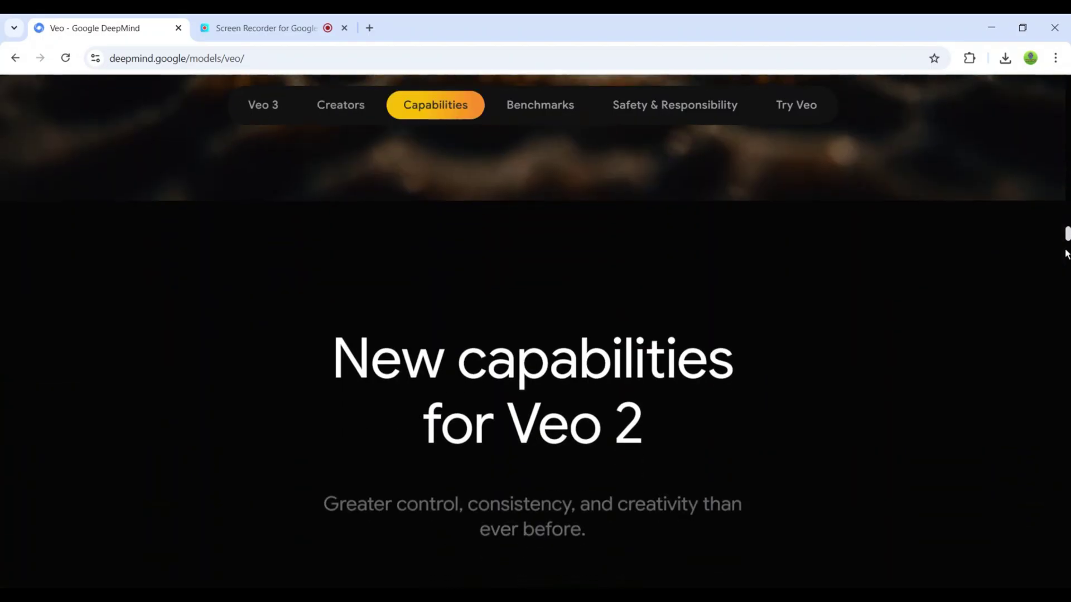
scroll(1067, 254, down, 8)
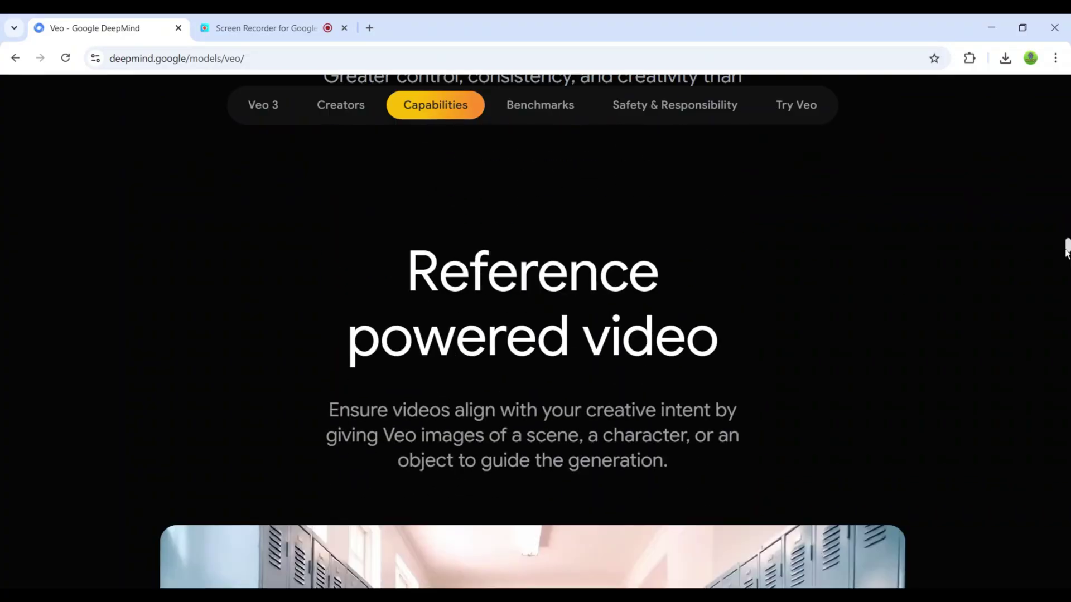
scroll(1015, 323, down, 4)
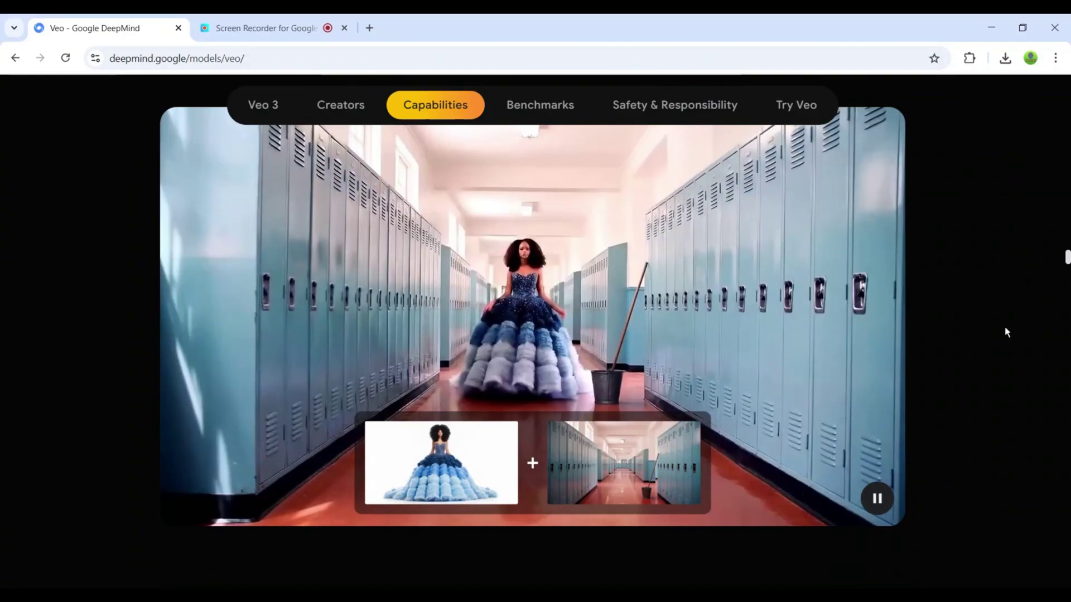
scroll(1007, 333, down, 10)
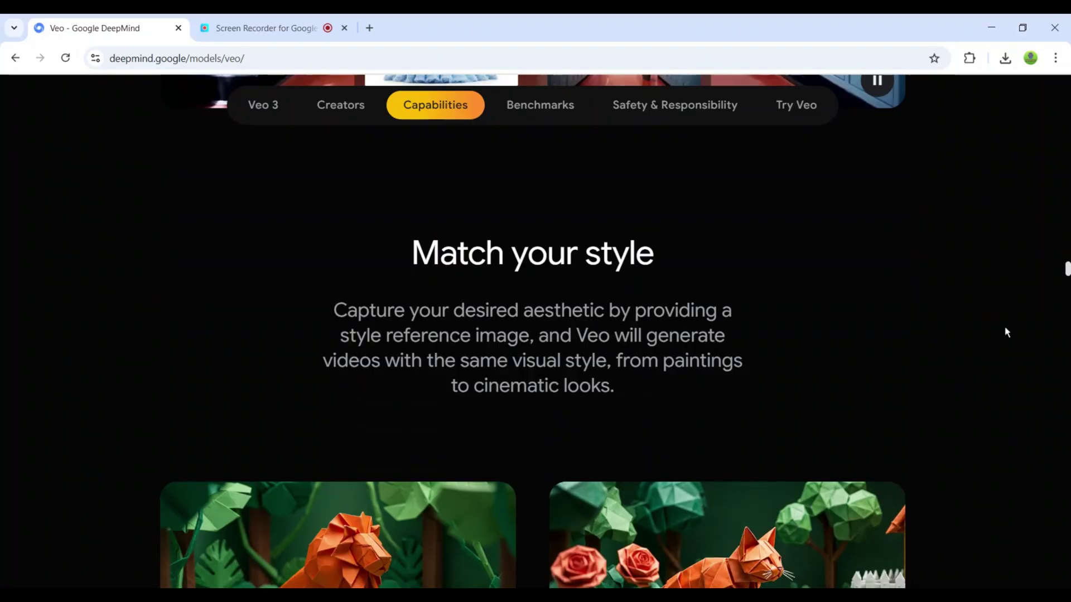
scroll(1007, 333, down, 4)
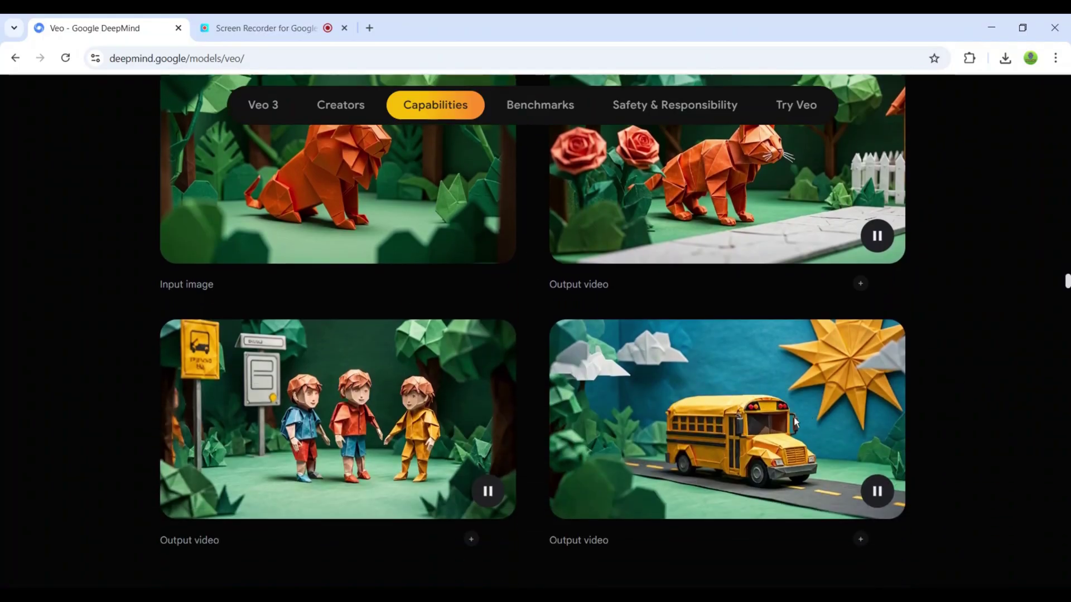
scroll(794, 417, down, 1)
scroll(708, 427, down, 2)
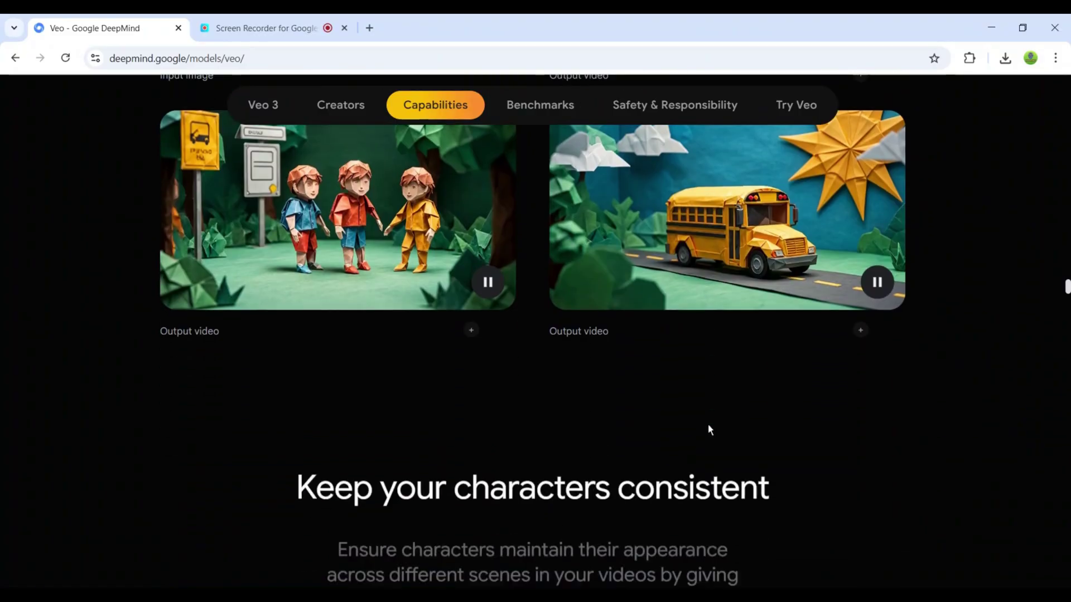
scroll(707, 424, up, 3)
scroll(522, 438, up, 4)
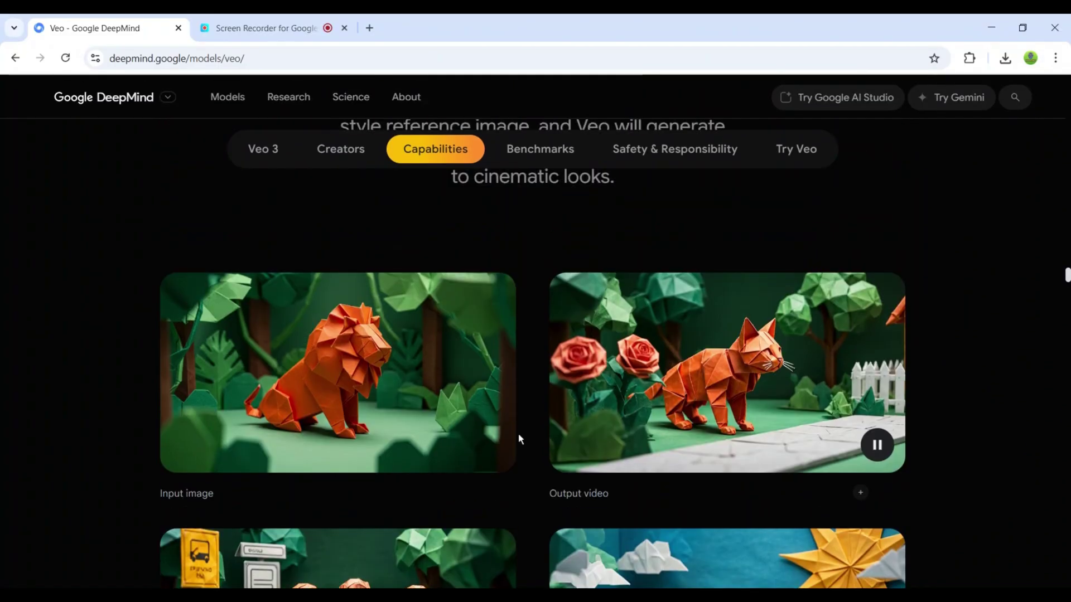
scroll(497, 427, down, 5)
scroll(496, 426, down, 8)
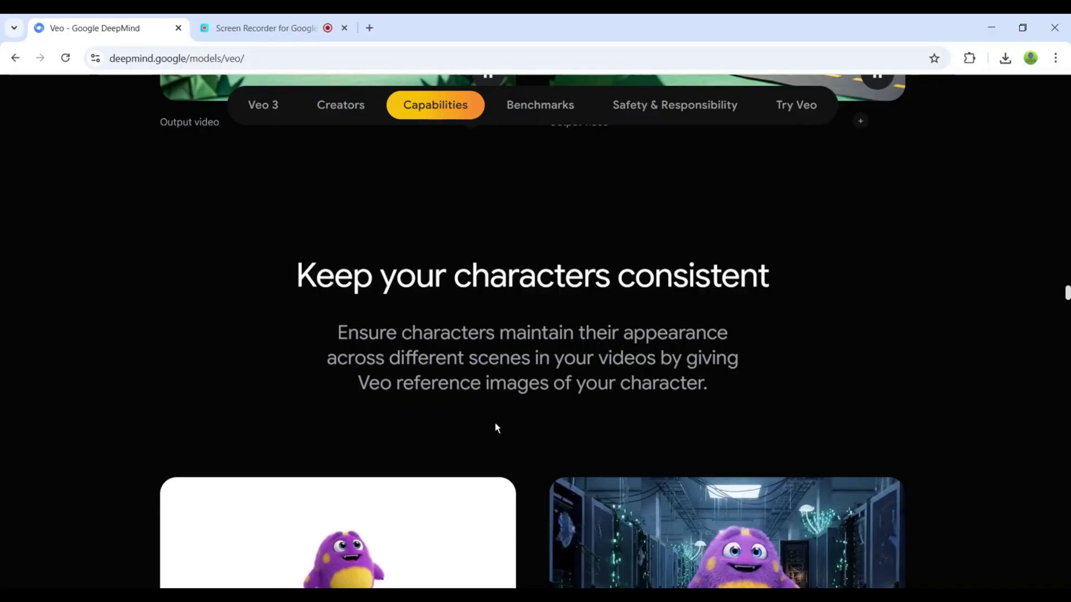